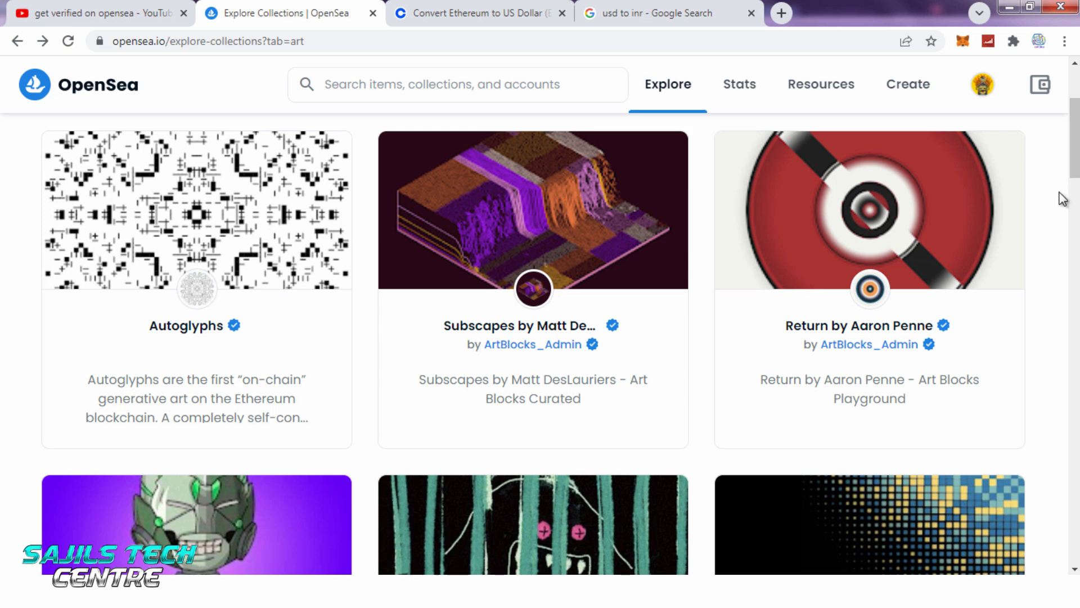
Show the top collections on the Explore Collections page and open the CryptoPunks collection.
scroll(418, 157, up, 3)
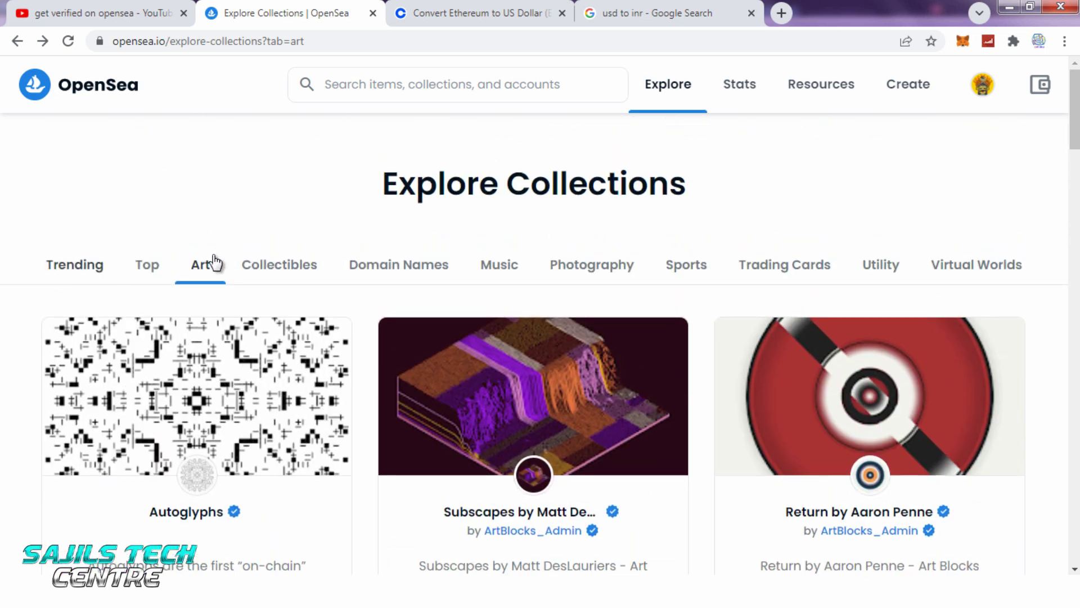
click(149, 268)
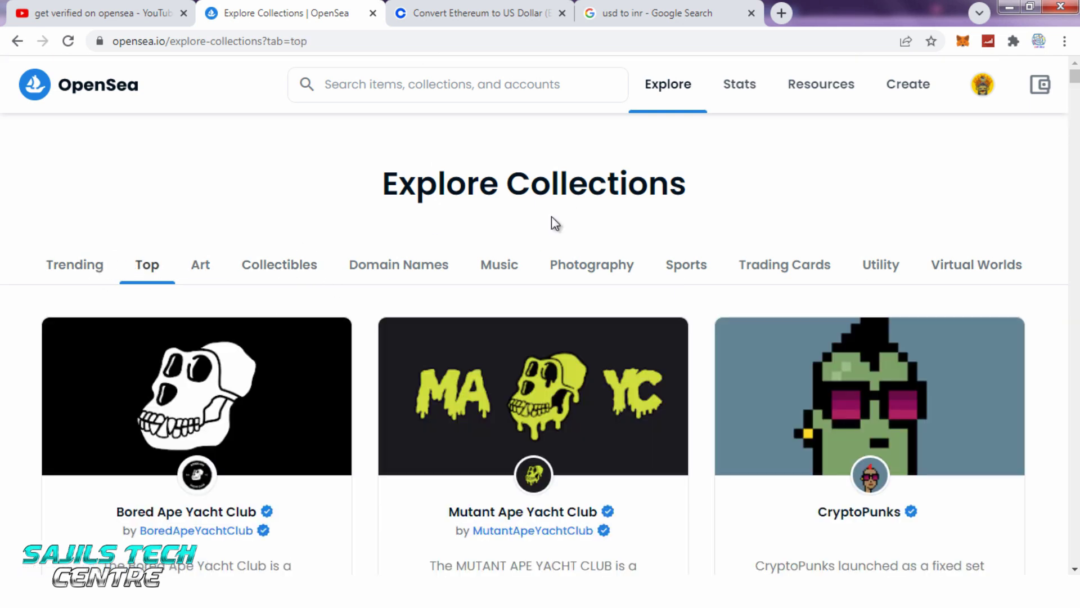
scroll(552, 222, down, 3)
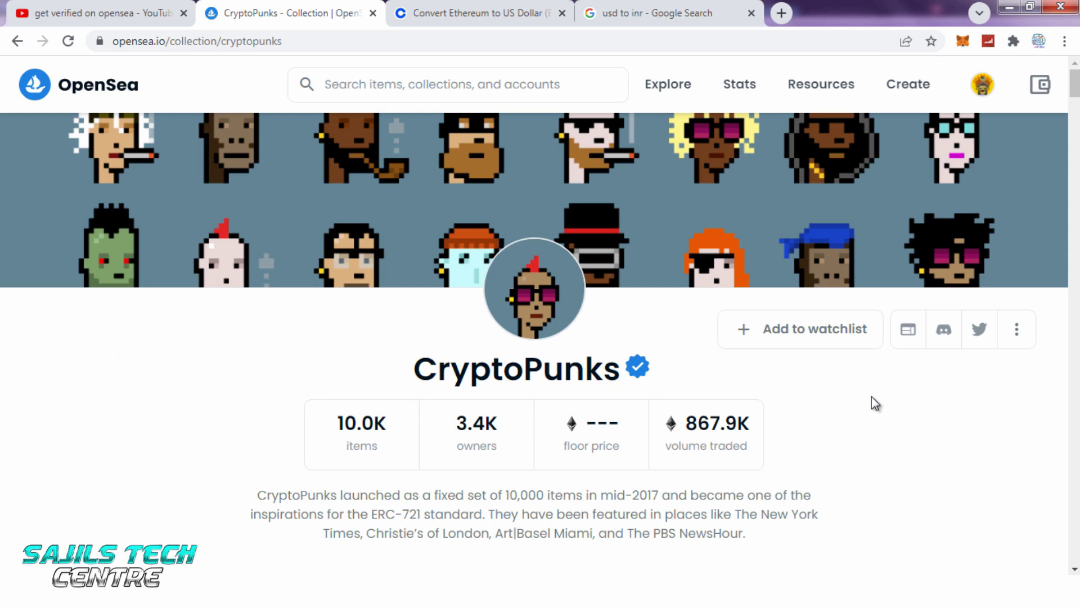
Review the CryptoPunks collection's statistics and highlight the part of its description about the 2017 launch.
scroll(832, 398, down, 2)
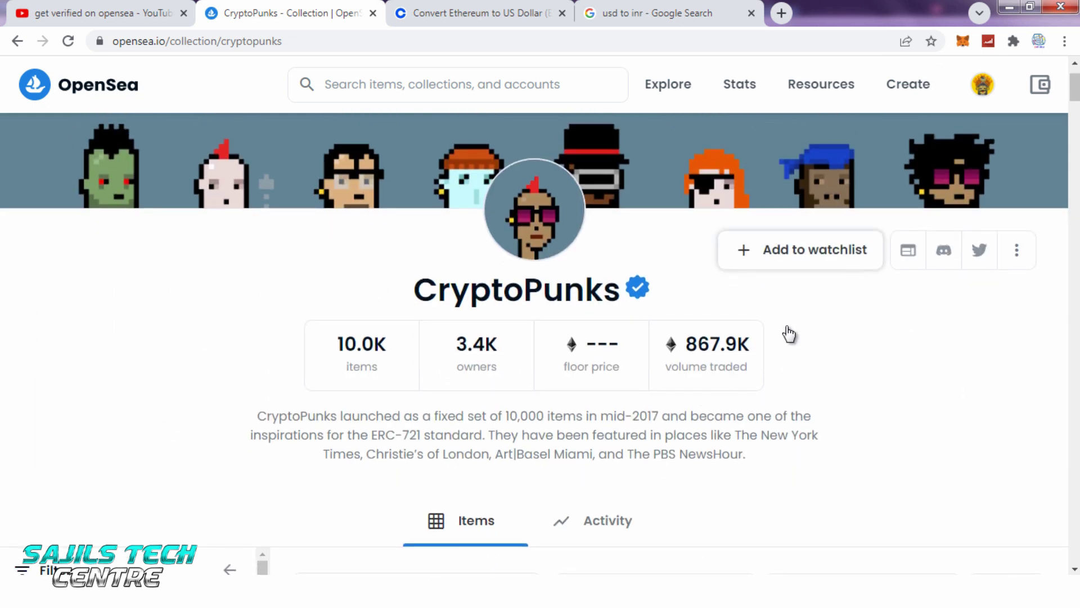
scroll(768, 354, down, 3)
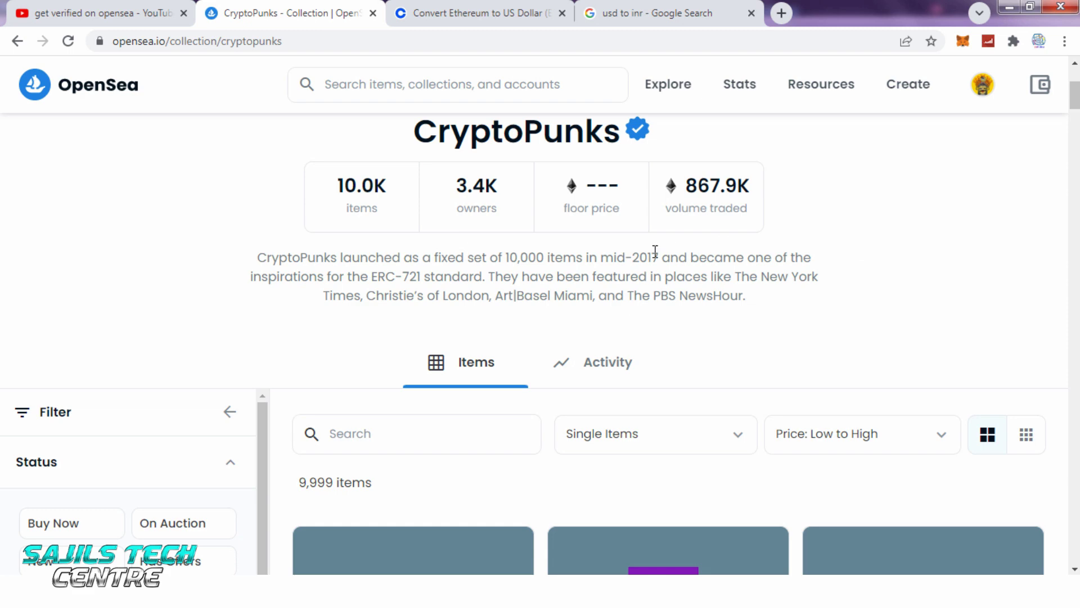
drag(664, 255, 392, 257)
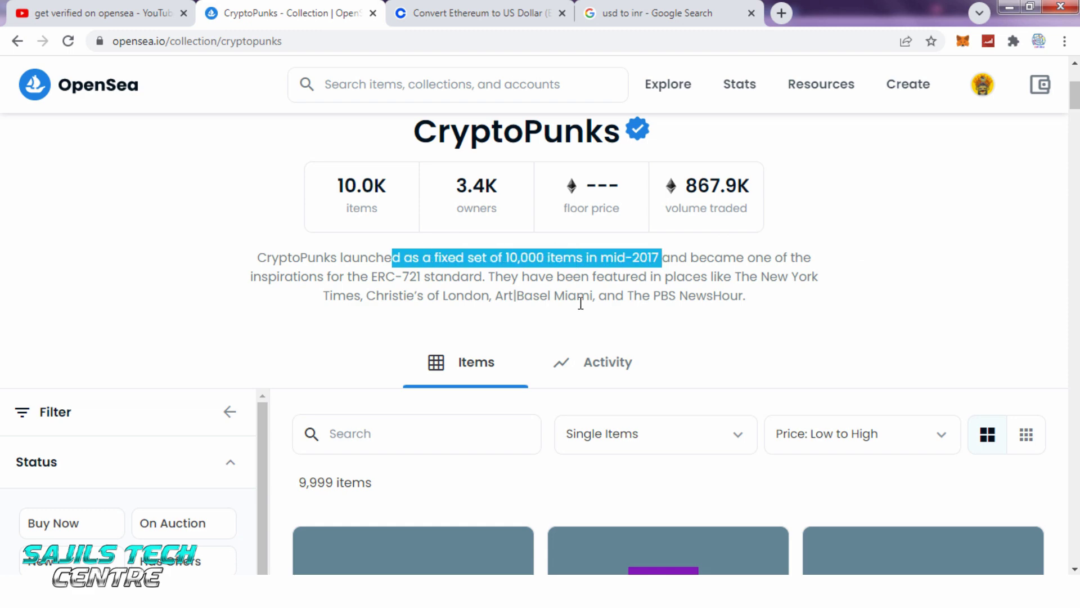
click(545, 257)
Browse the CryptoPunks items and examine the last sale prices on their cards.
scroll(853, 328, down, 8)
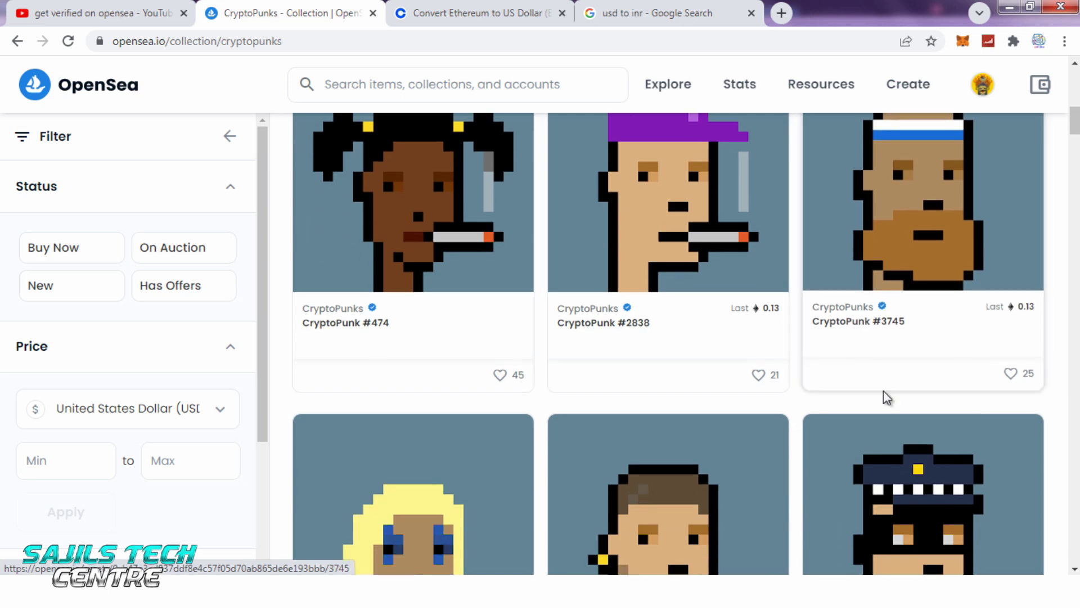
scroll(885, 398, down, 4)
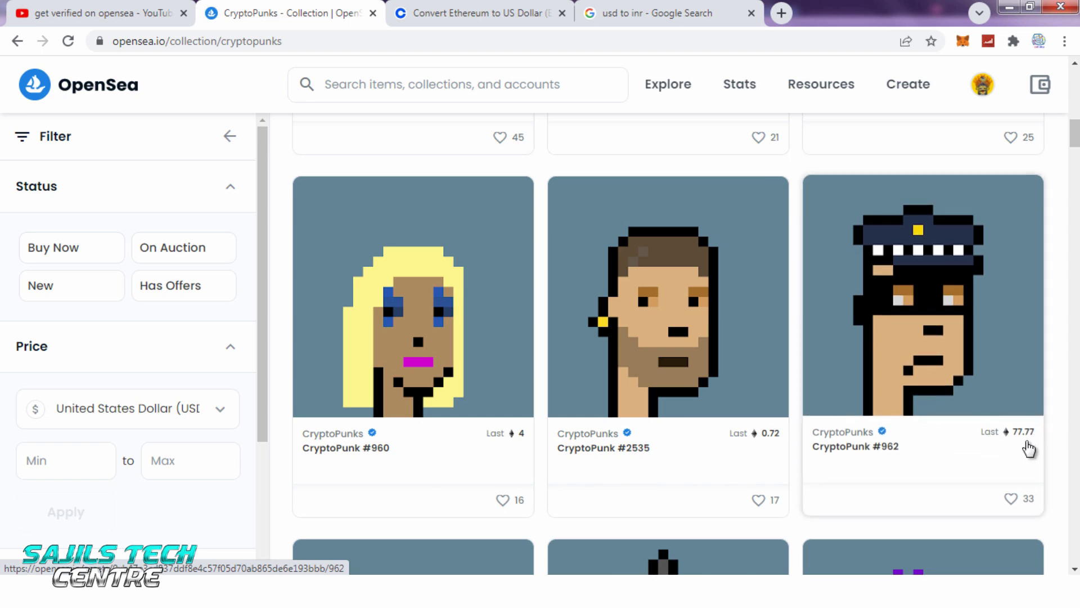
scroll(906, 431, down, 7)
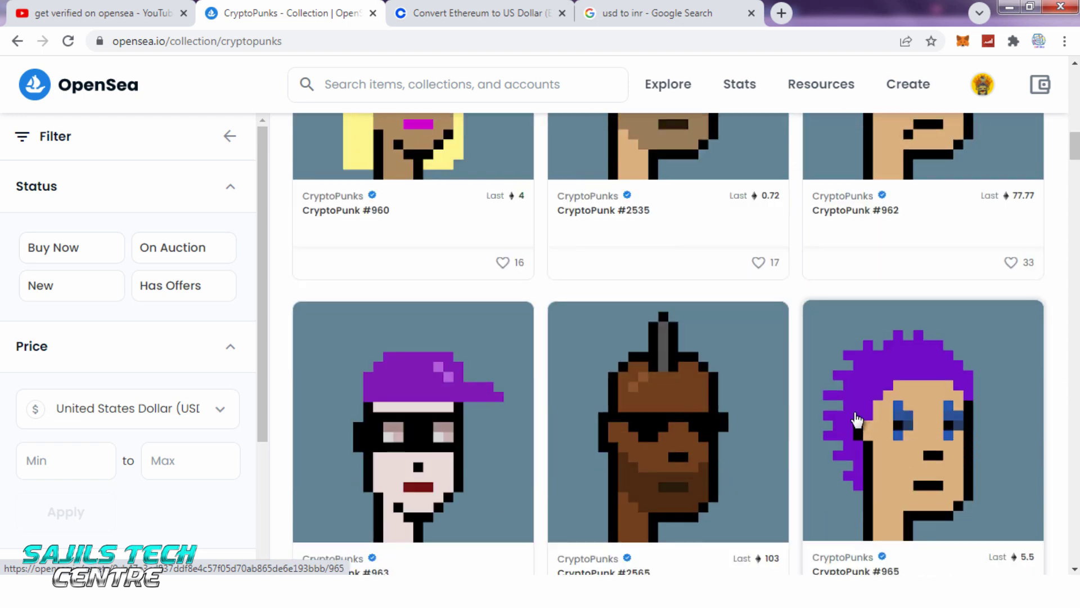
scroll(856, 419, up, 3)
scroll(856, 419, down, 3)
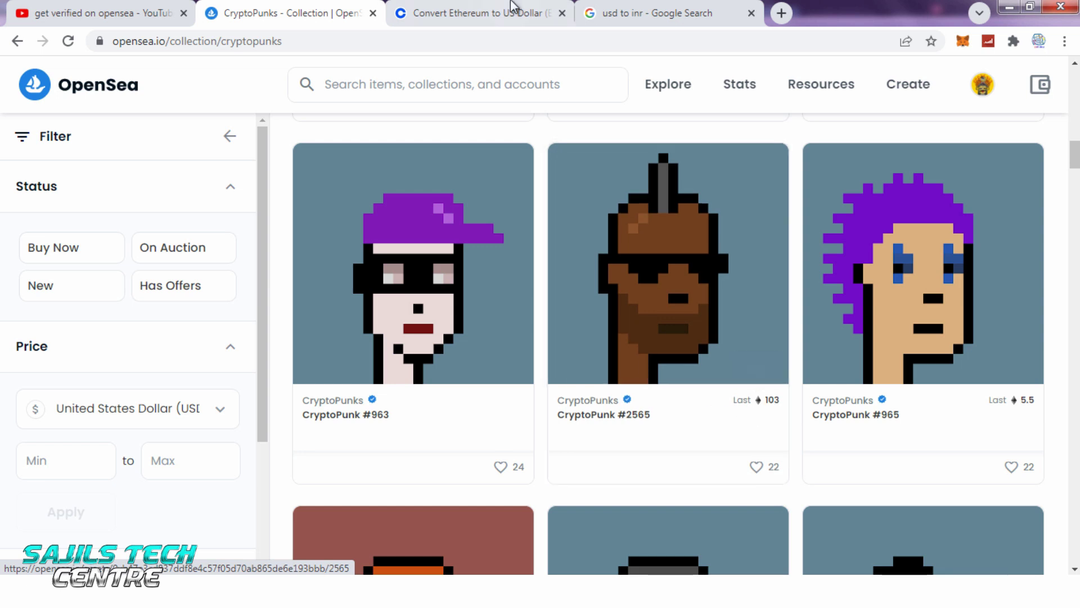
Switch to the Coinbase converter and convert CryptoPunk #2565's last sale price of 103 ETH to US dollars.
click(394, 13)
click(294, 402)
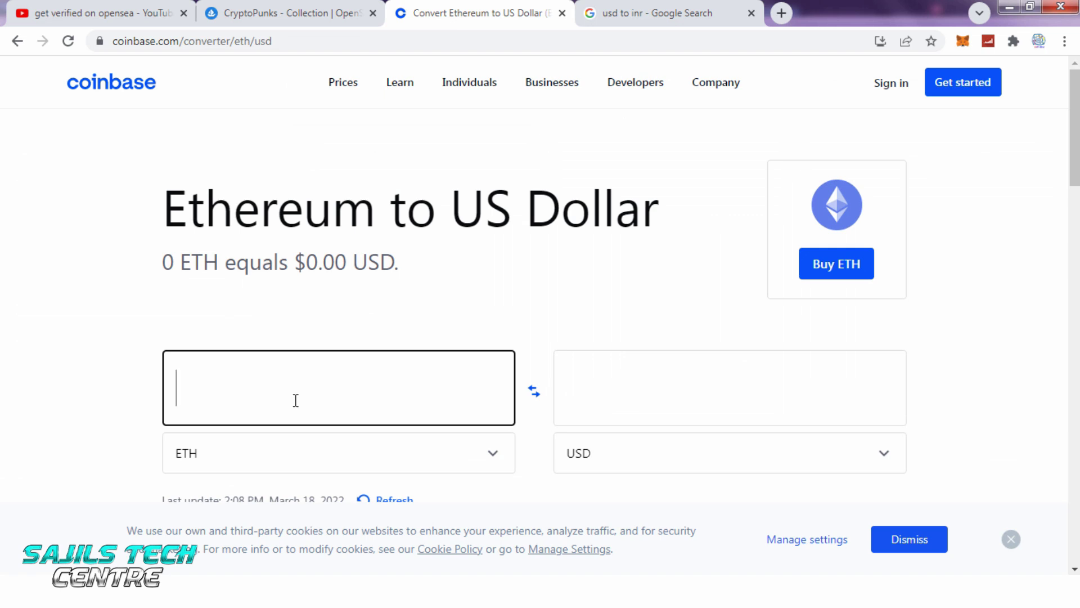
text(1)
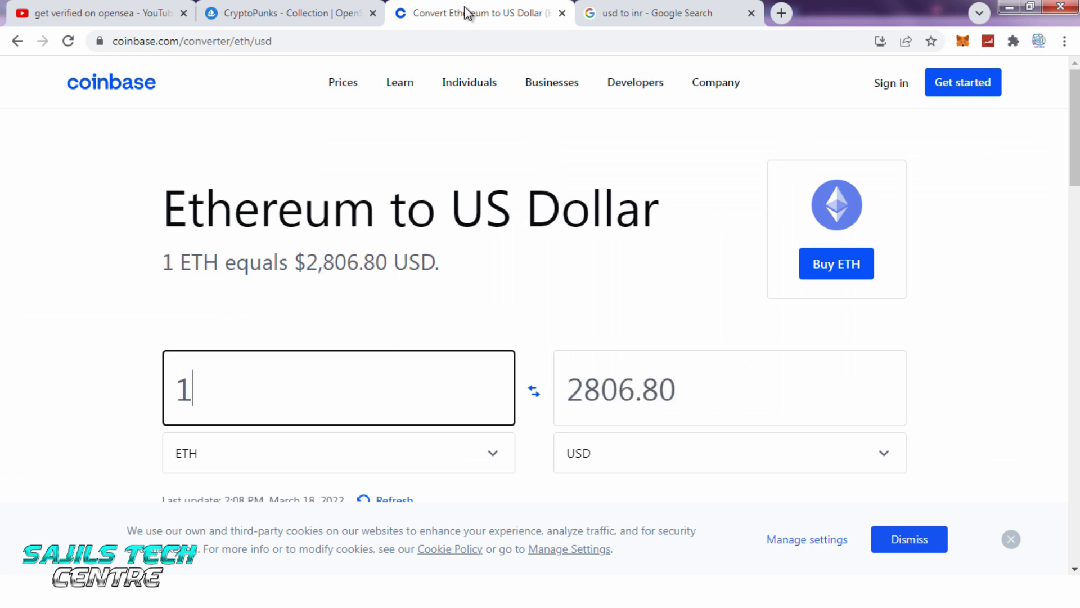
click(301, 12)
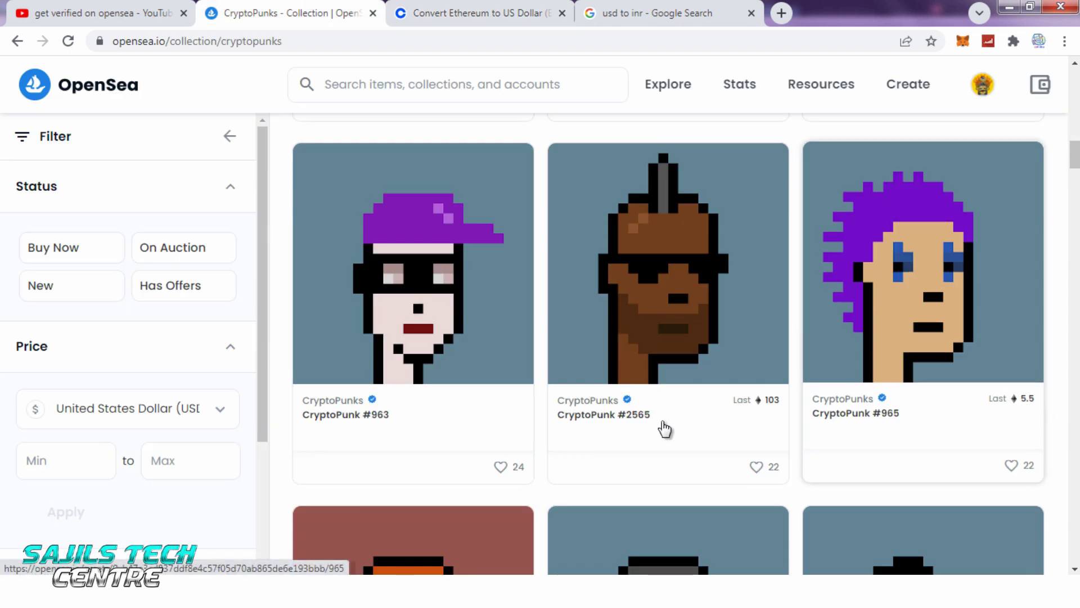
click(474, 7)
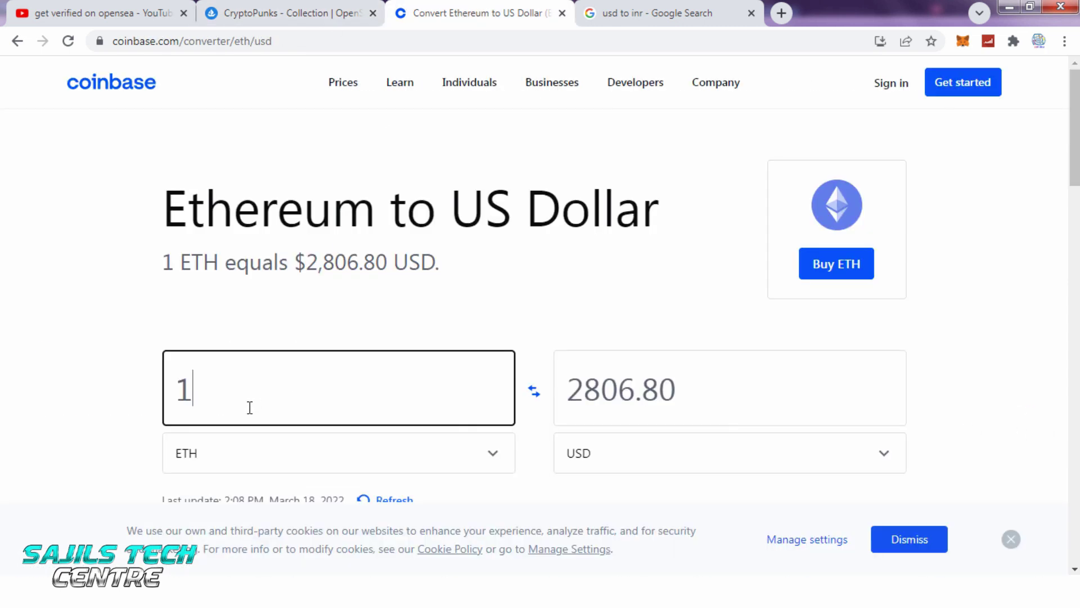
text(03)
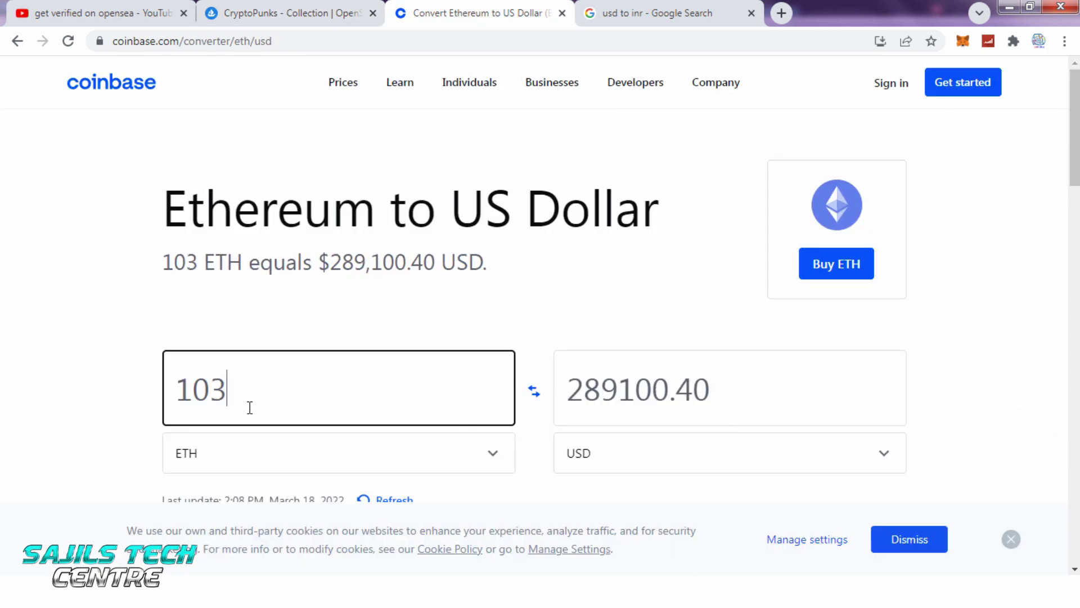
Copy the converted dollar amount 289100.40 into Google's USD to INR converter and highlight the rupee result.
click(719, 396)
right_click(612, 391)
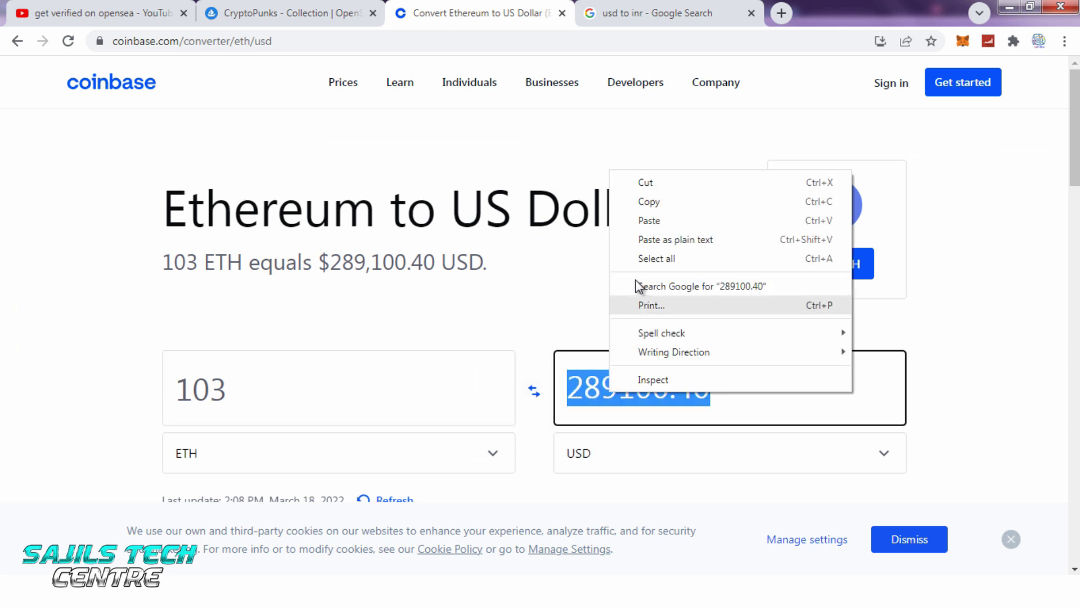
click(645, 202)
click(646, 10)
right_click(184, 322)
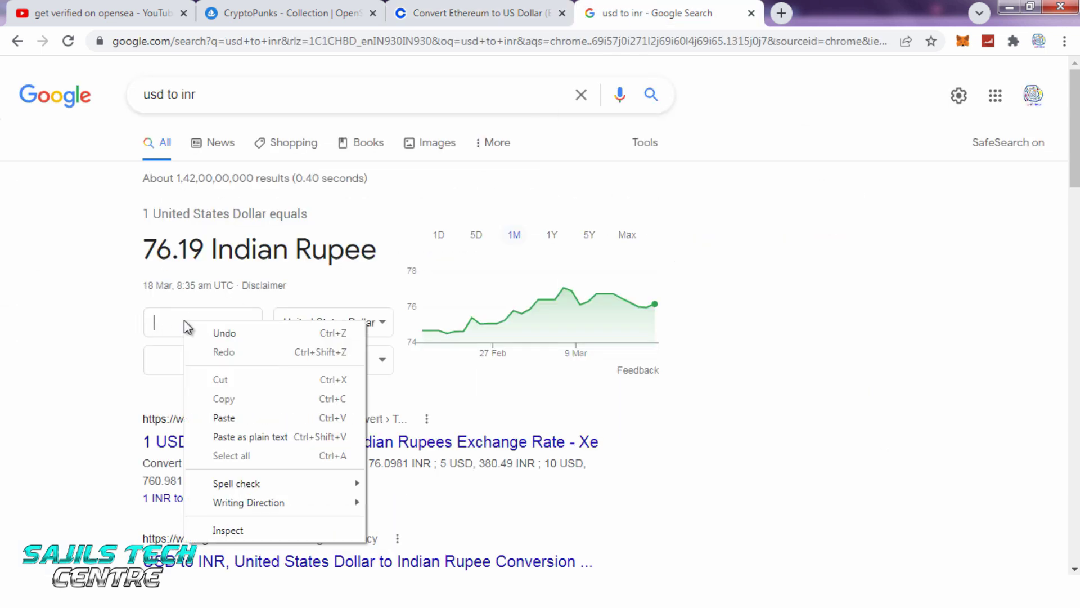
click(233, 417)
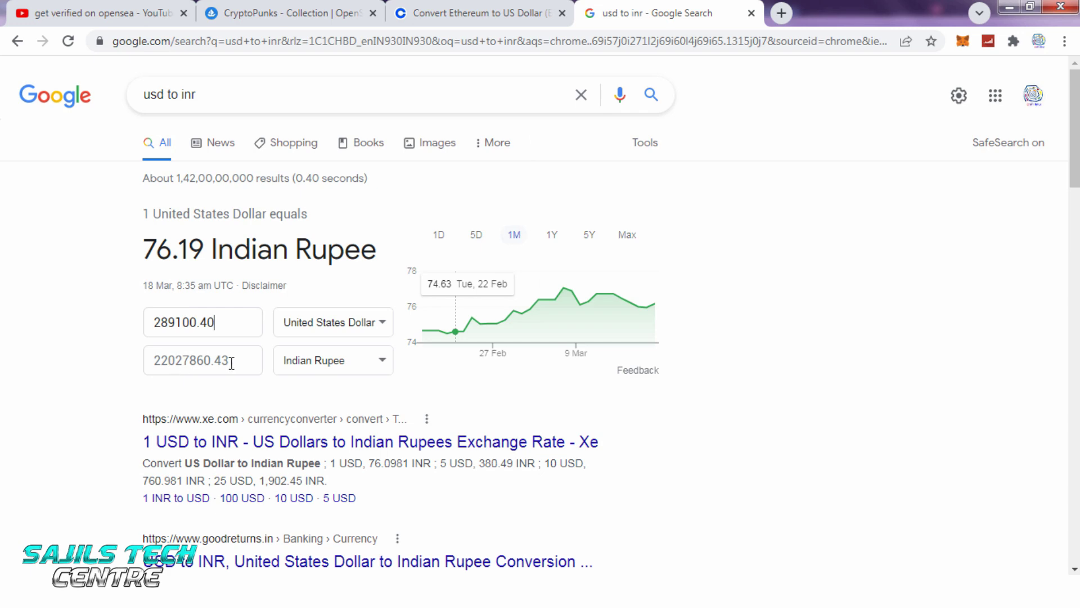
drag(231, 362, 121, 362)
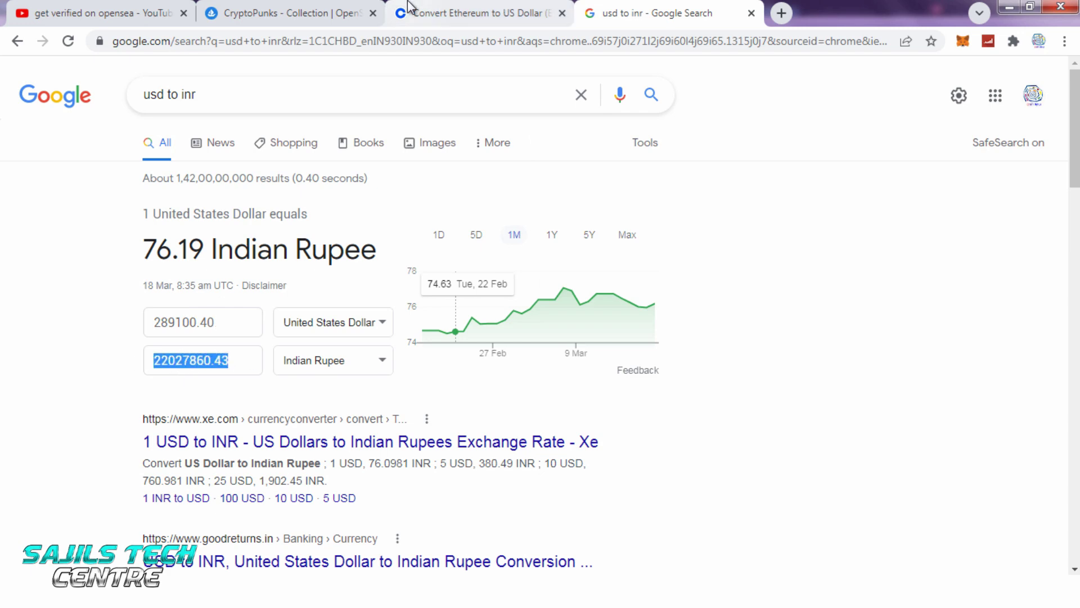
Return to the CryptoPunks collection on OpenSea and open its activity view at the 90-day sales chart.
click(472, 13)
click(338, 13)
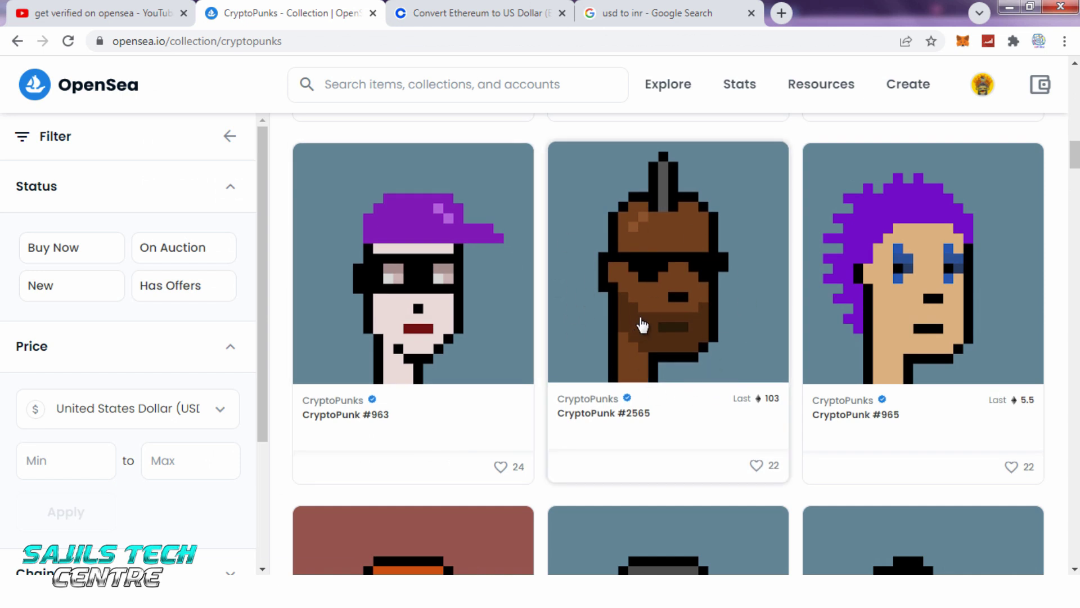
scroll(658, 341, down, 3)
scroll(657, 336, up, 3)
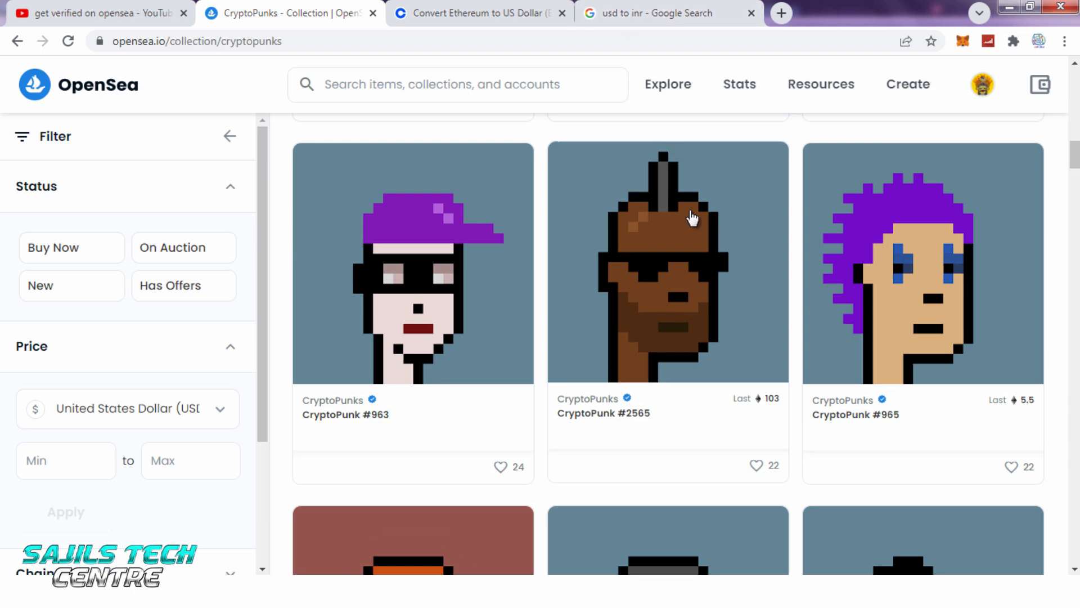
scroll(665, 394, up, 10)
scroll(687, 390, up, 8)
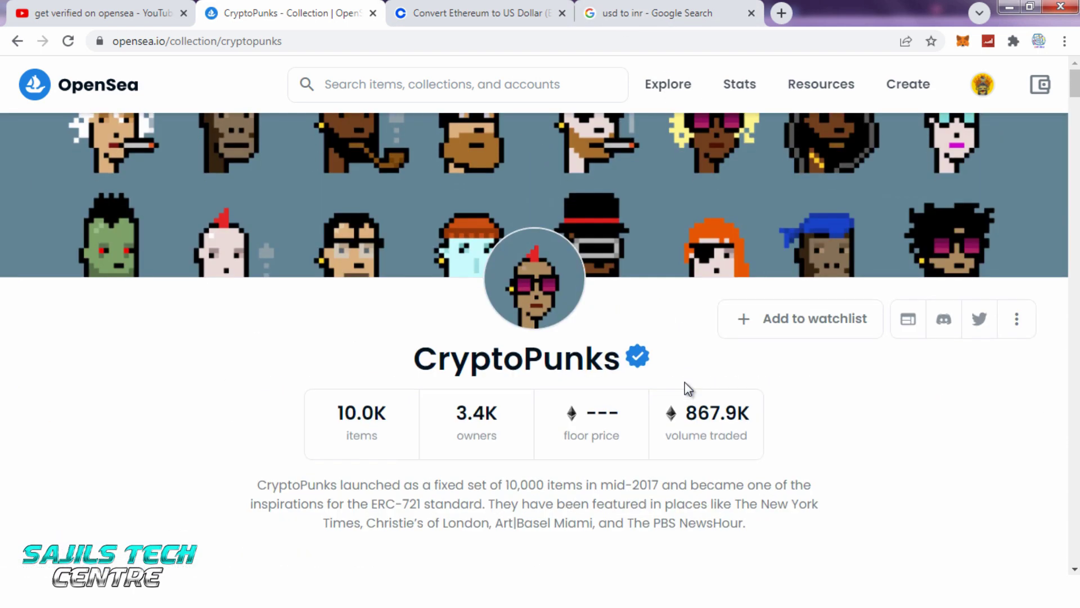
scroll(550, 273, down, 3)
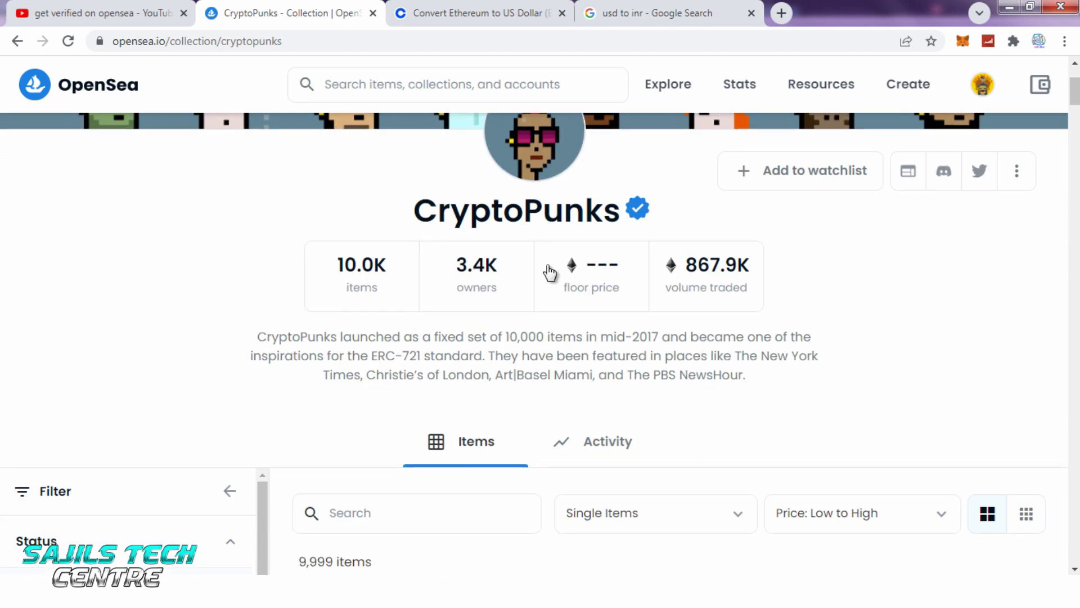
click(626, 453)
scroll(894, 397, down, 4)
scroll(911, 426, down, 3)
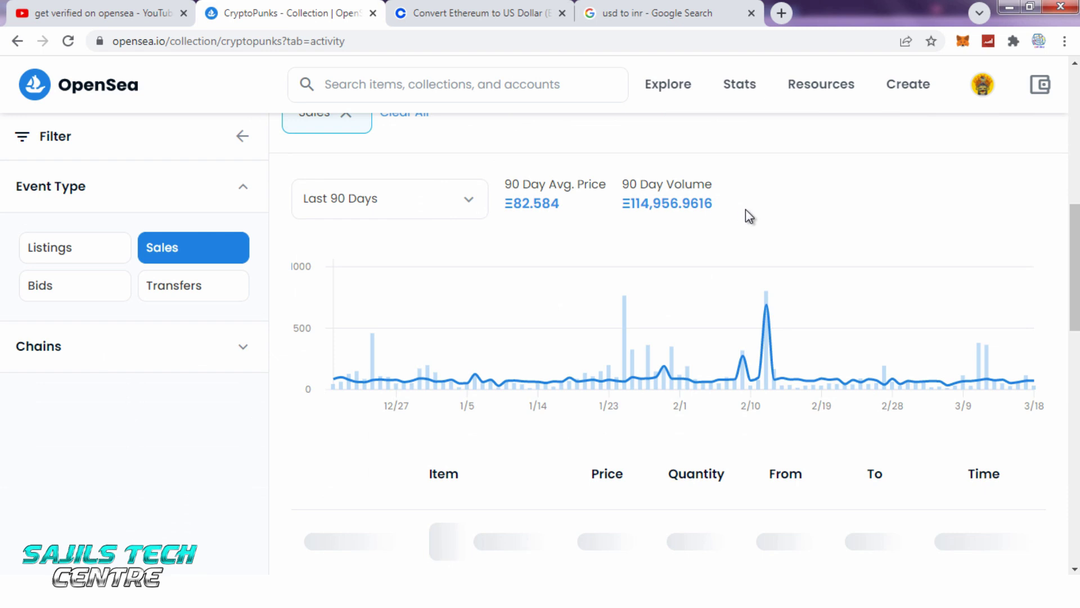
Highlight the 90-day volume, then examine the recent CryptoPunks sales and the collection's total volume traded.
drag(715, 204, 630, 203)
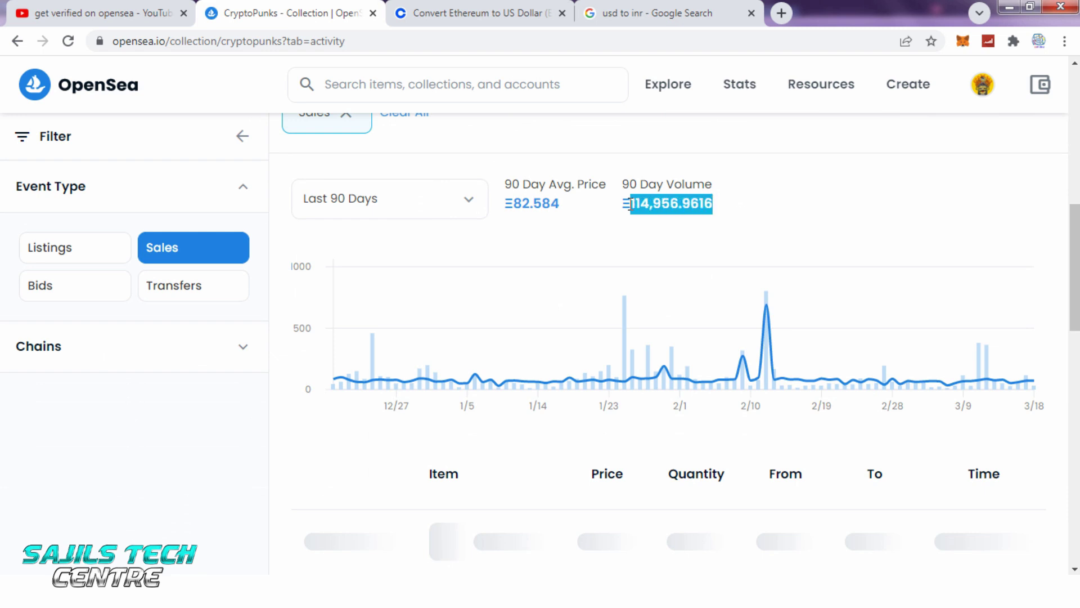
scroll(670, 373, down, 4)
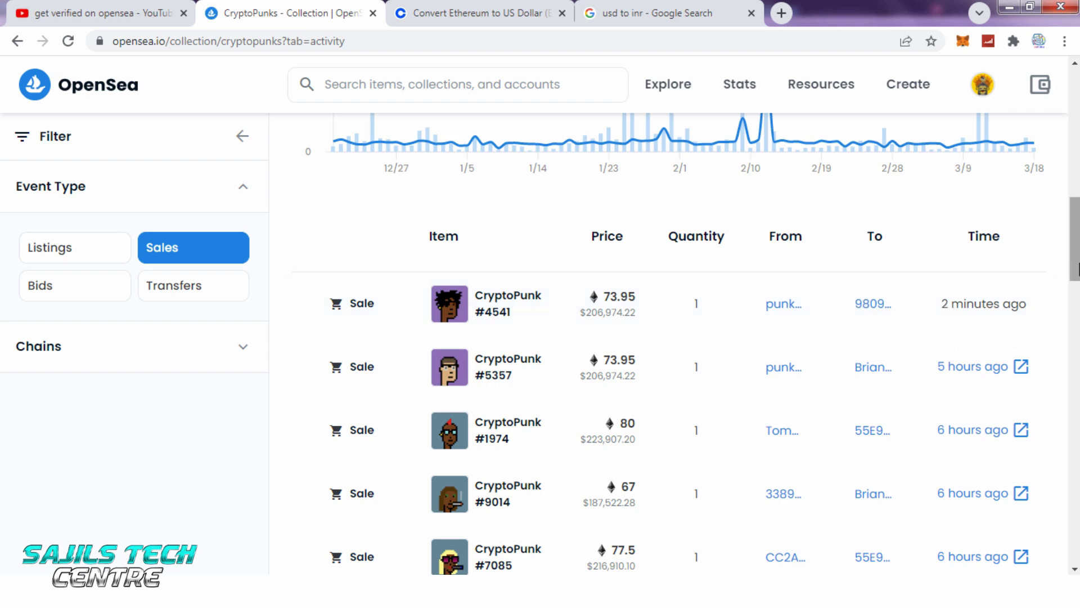
scroll(1074, 242, down, 1)
scroll(1024, 234, down, 2)
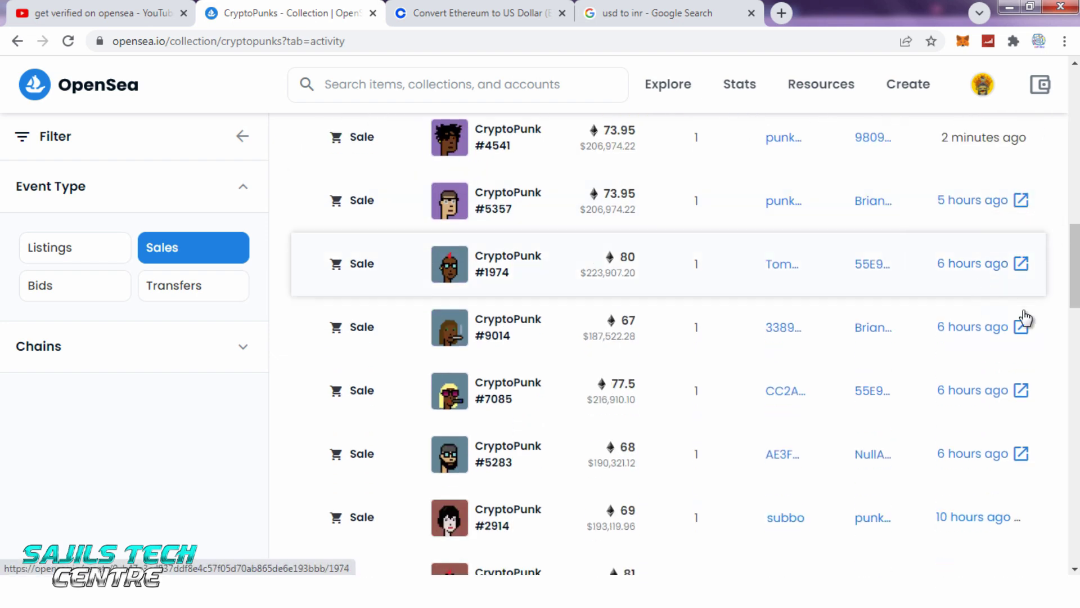
mouse_move(1079, 299)
mouse_down()
mouse_move(1079, 340)
mouse_move(1079, 294)
mouse_up()
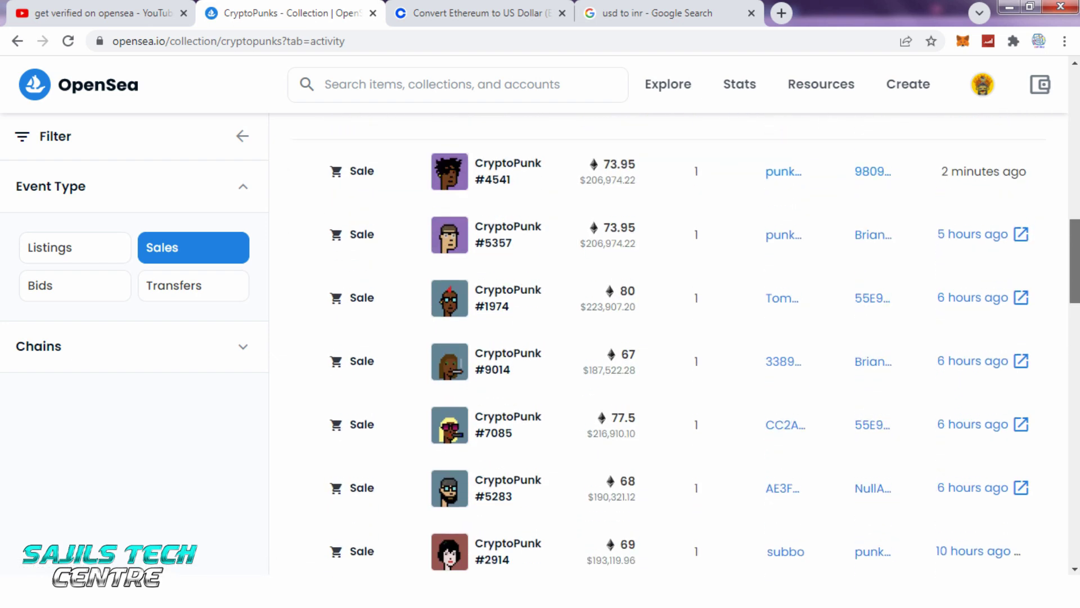
scroll(680, 332, up, 12)
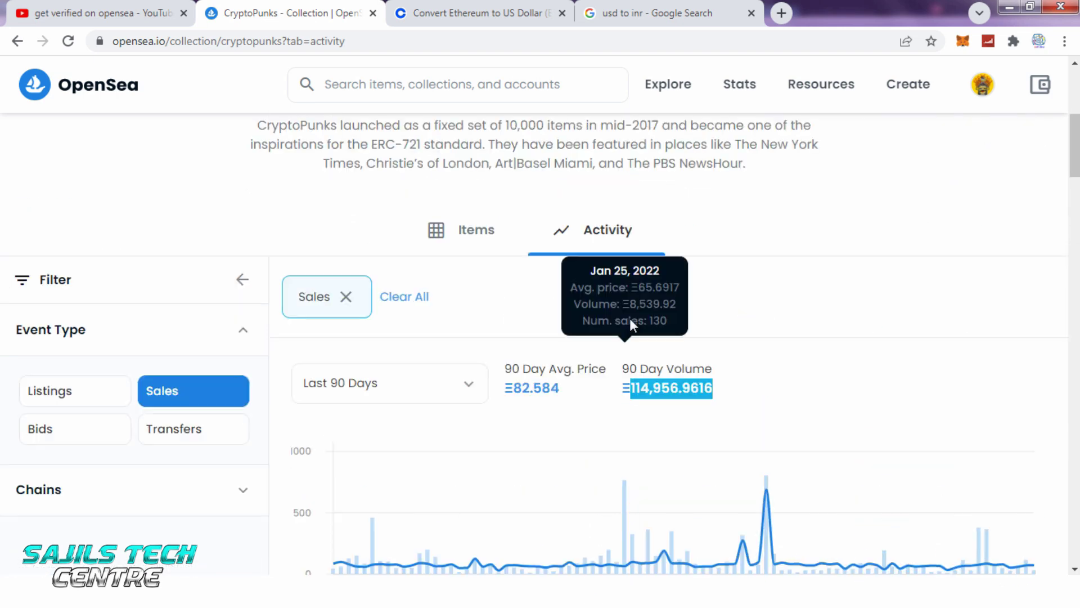
scroll(635, 315, up, 2)
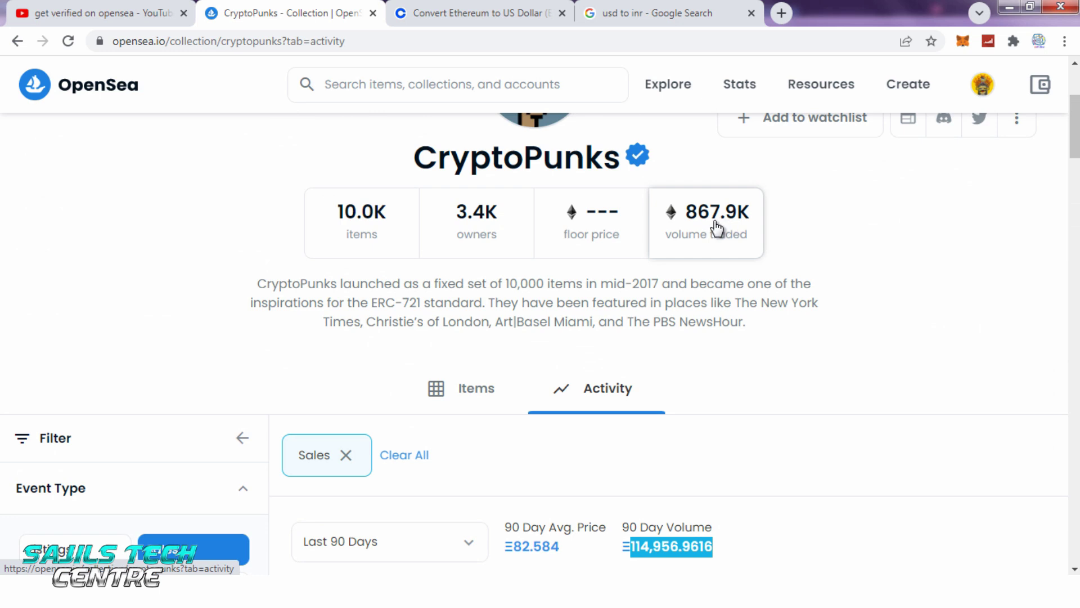
Convert 867000 ETH to US dollars in the Coinbase converter.
click(478, 13)
click(237, 388)
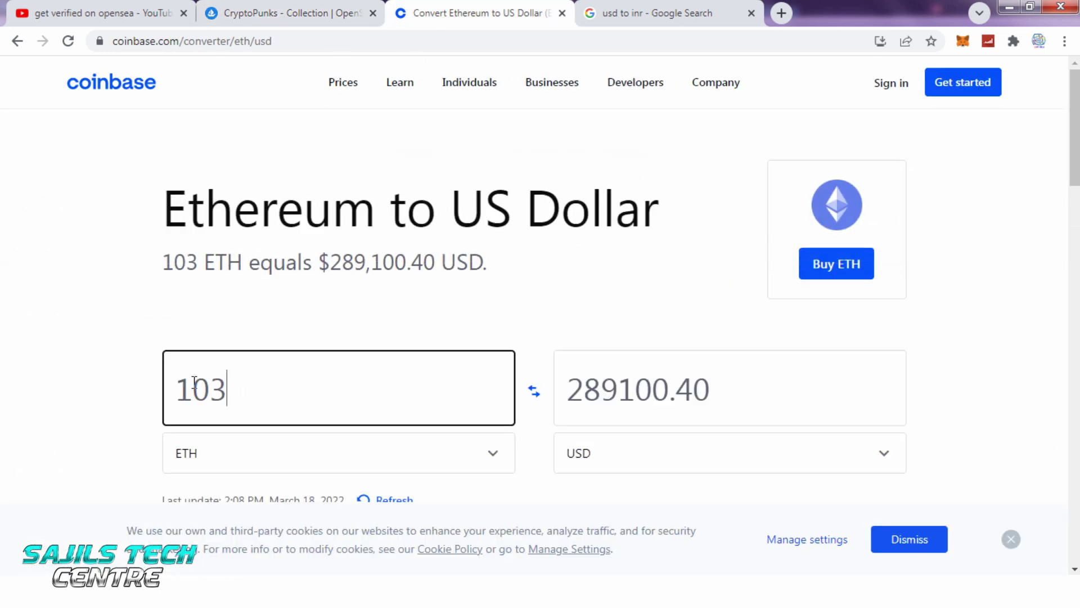
drag(236, 388, 110, 385)
text(867000)
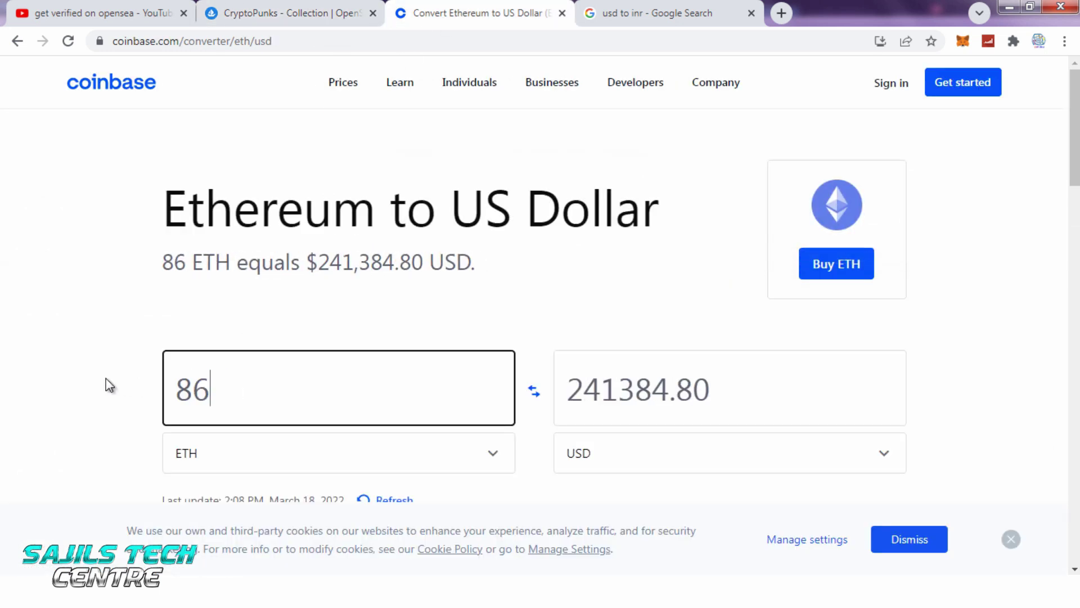
Copy the converted dollar amount 2433495600.00 into Google's USD to INR converter, replacing the previous dollar value.
click(802, 388)
double_click(594, 387)
right_click(595, 387)
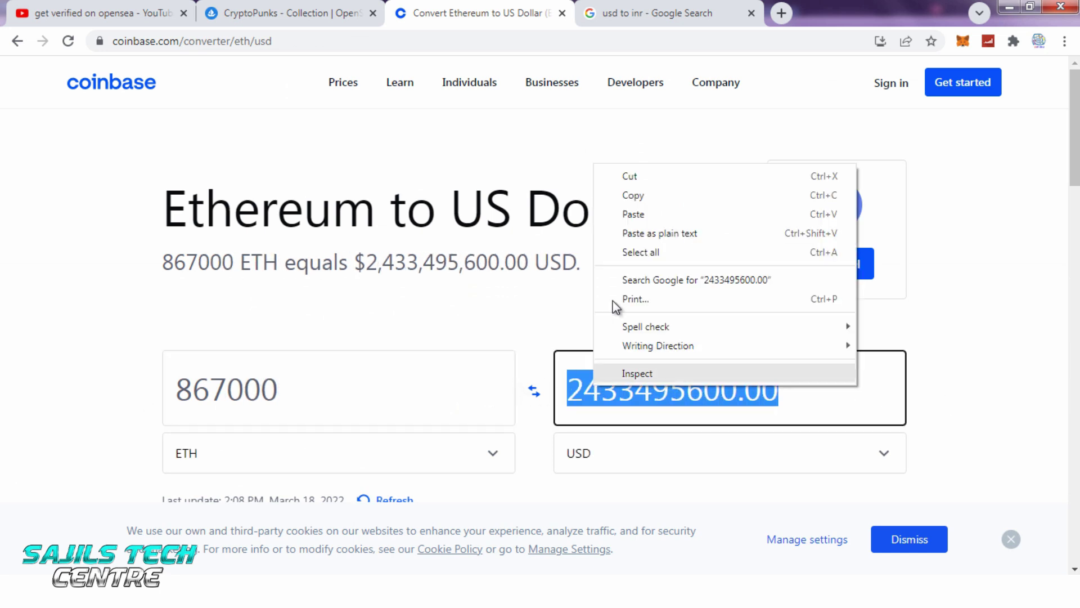
click(627, 198)
click(647, 13)
double_click(248, 318)
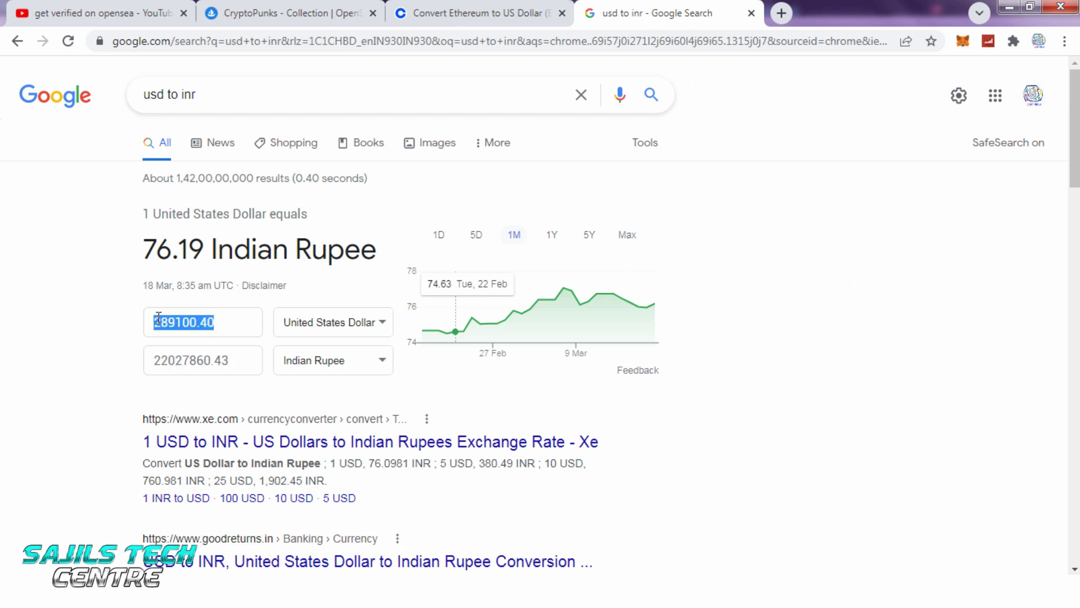
right_click(158, 318)
click(207, 373)
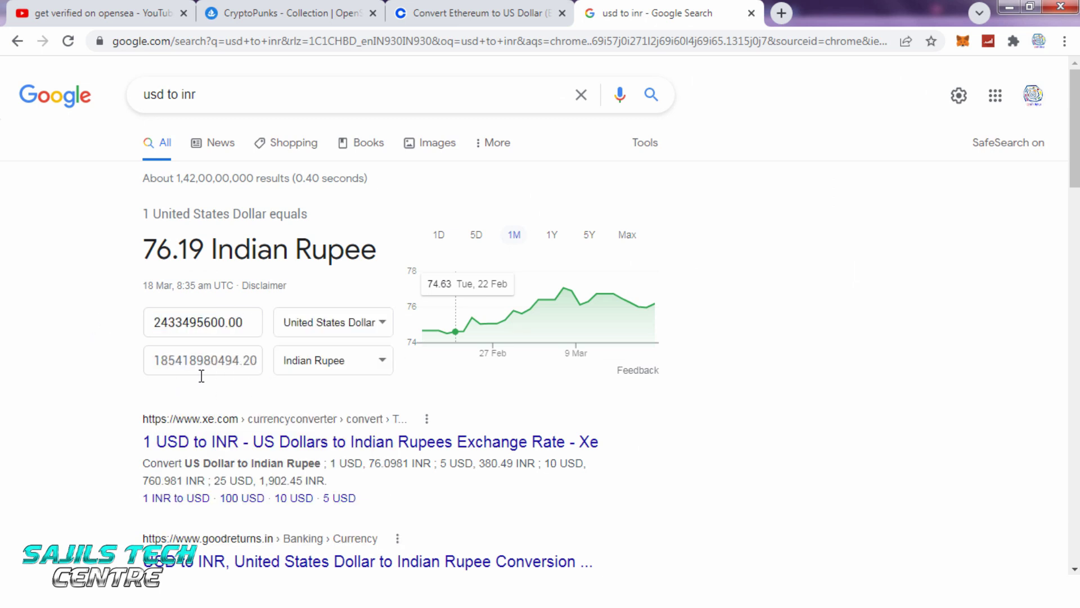
Highlight the converted rupee amount, then return to OpenSea and go back to its top collections on the Explore page.
drag(260, 366, 163, 362)
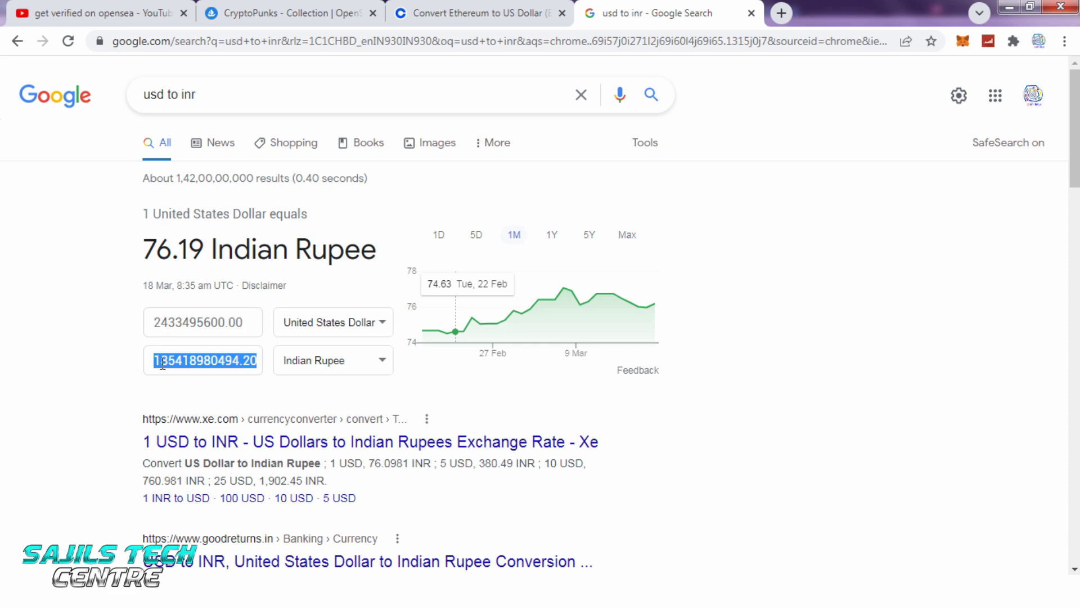
click(301, 7)
scroll(767, 285, up, 4)
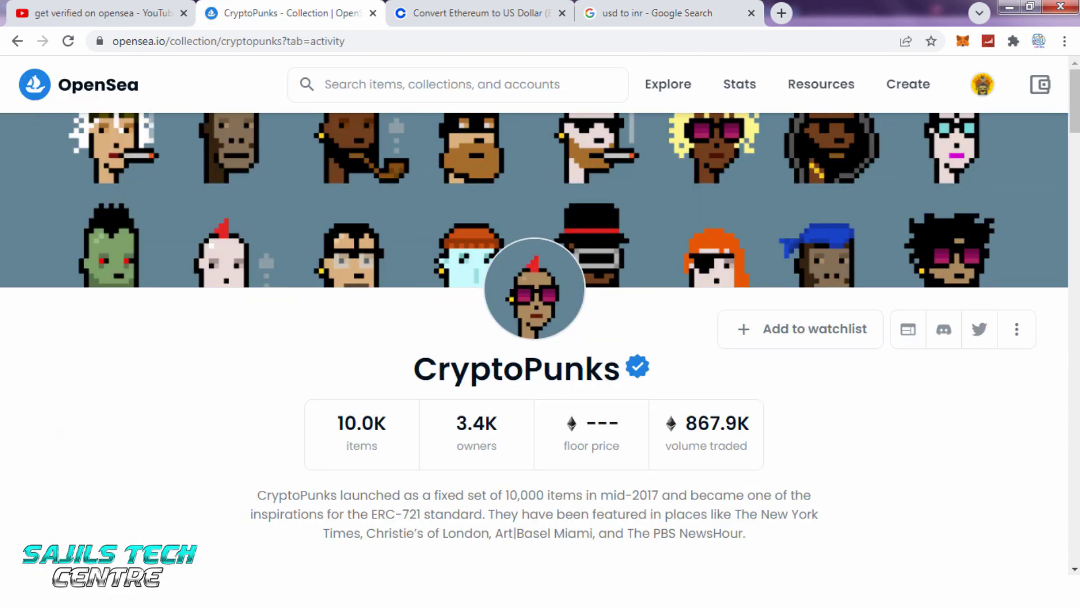
click(18, 40)
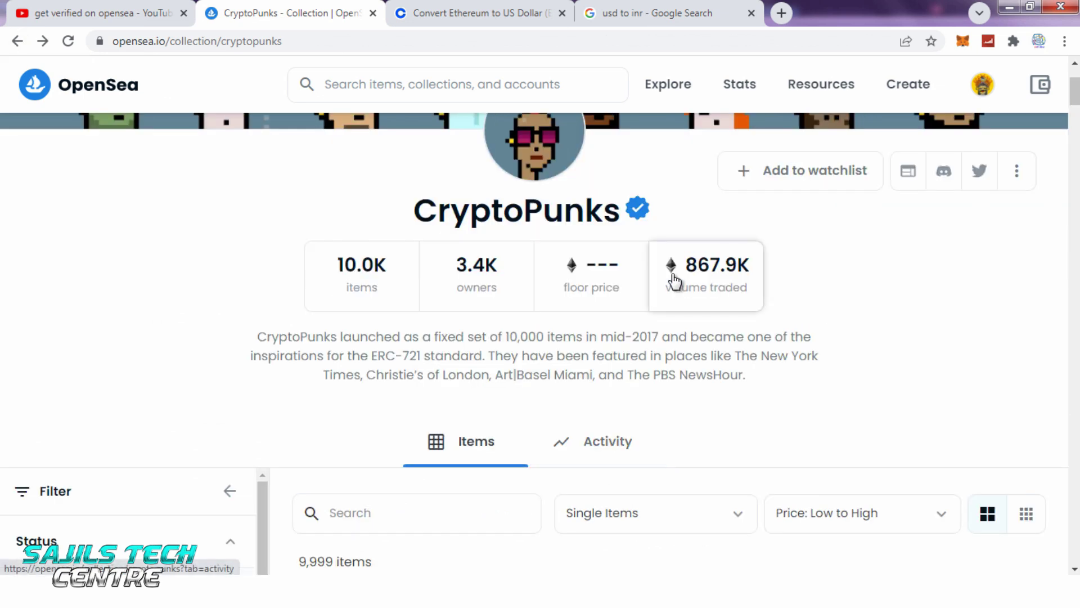
click(17, 42)
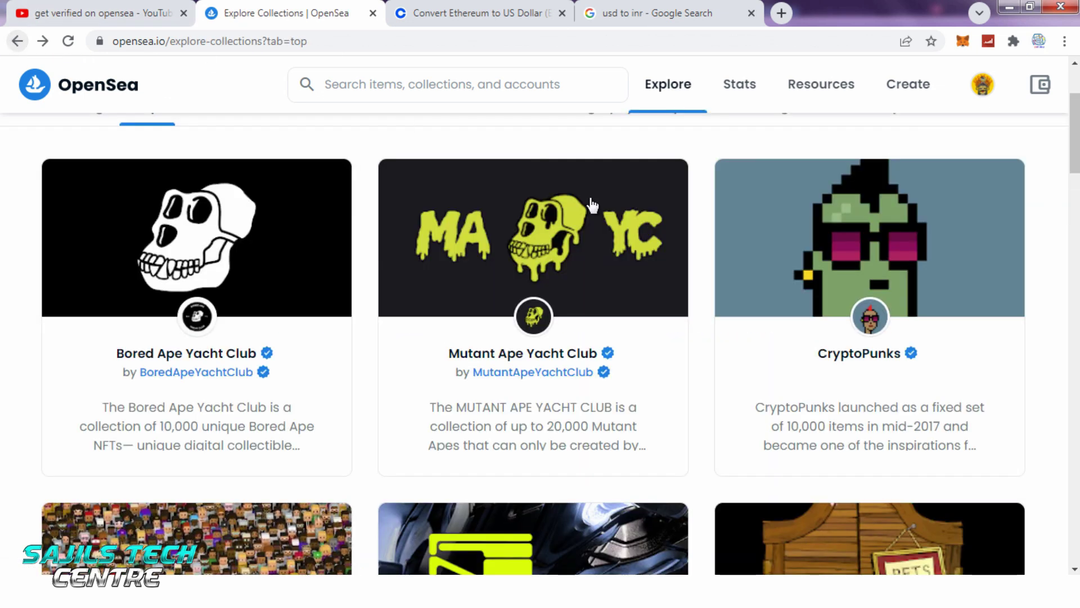
Look through the top collections on OpenSea, from Bored Ape Yacht Club and CryptoPunks through Meebits, Azuki, CLONE X and Doodles.
scroll(779, 354, down, 5)
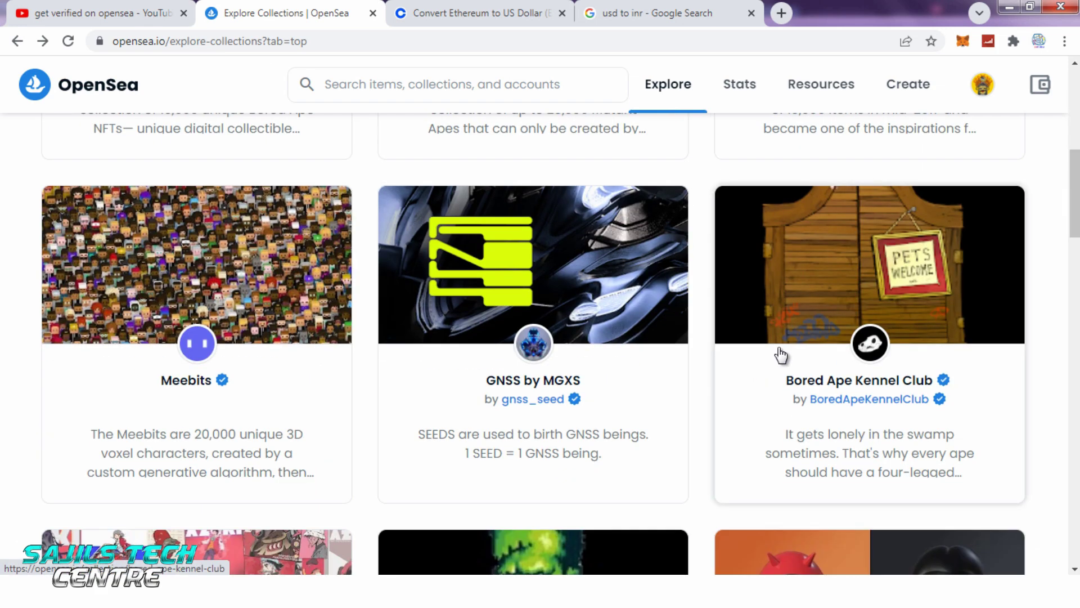
scroll(779, 355, down, 10)
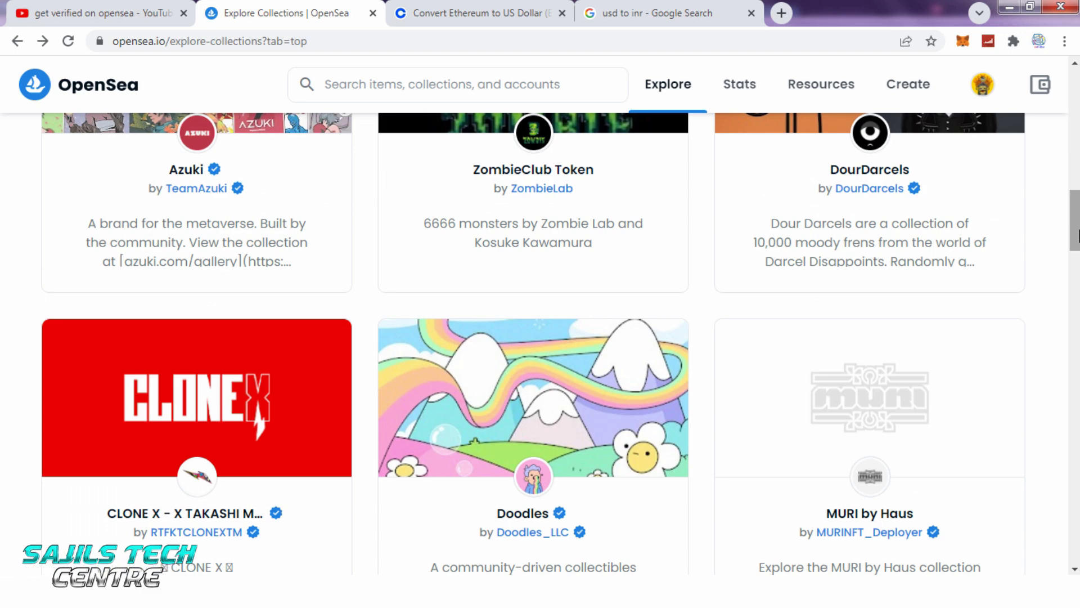
scroll(771, 343, down, 7)
scroll(757, 101, up, 15)
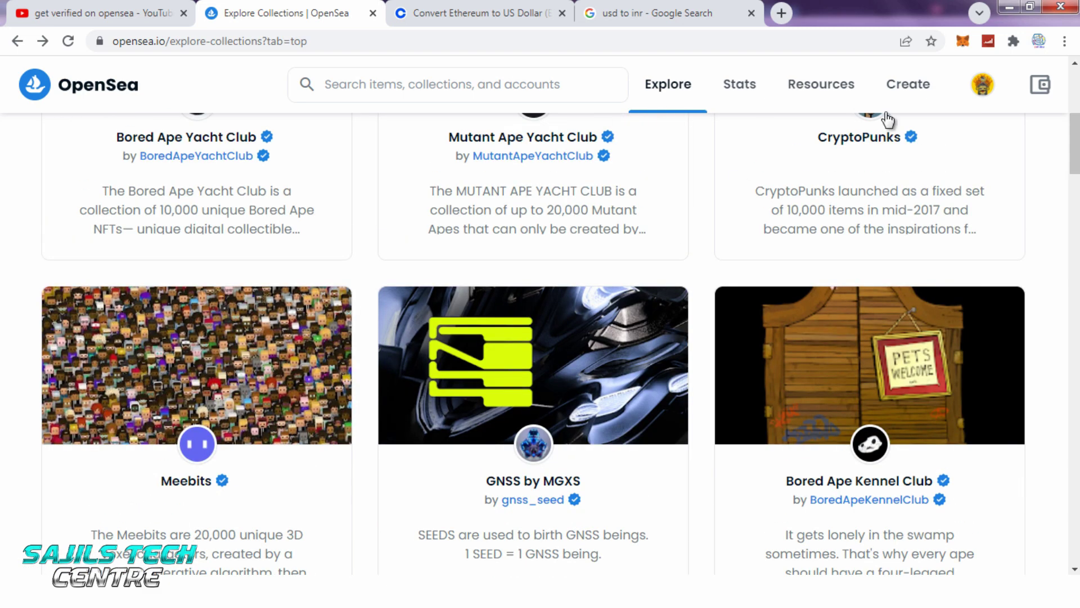
scroll(814, 329, up, 6)
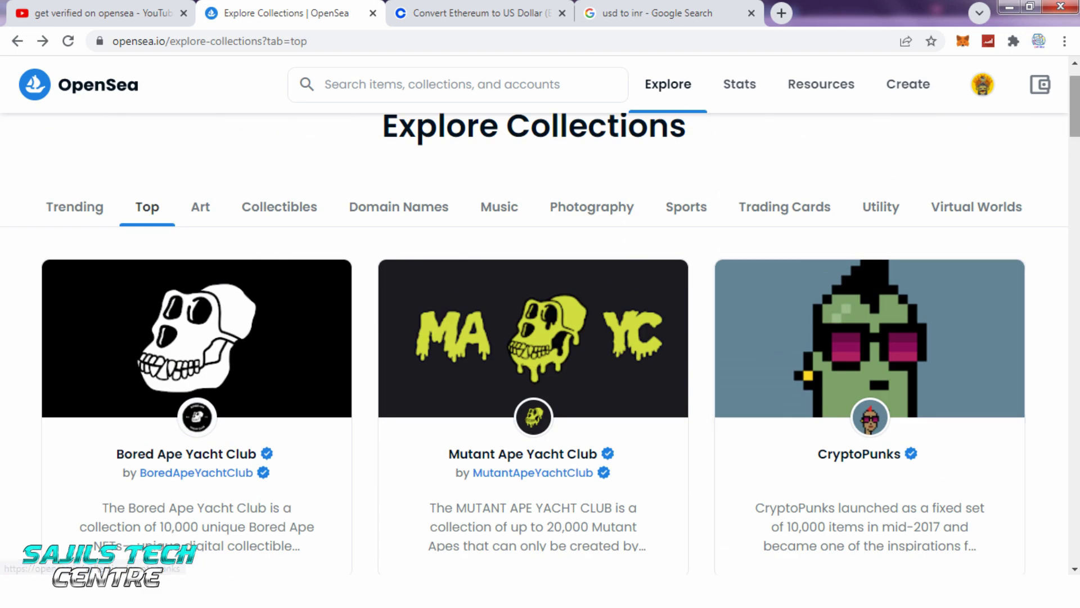
scroll(777, 340, down, 3)
scroll(903, 314, down, 10)
scroll(903, 314, up, 14)
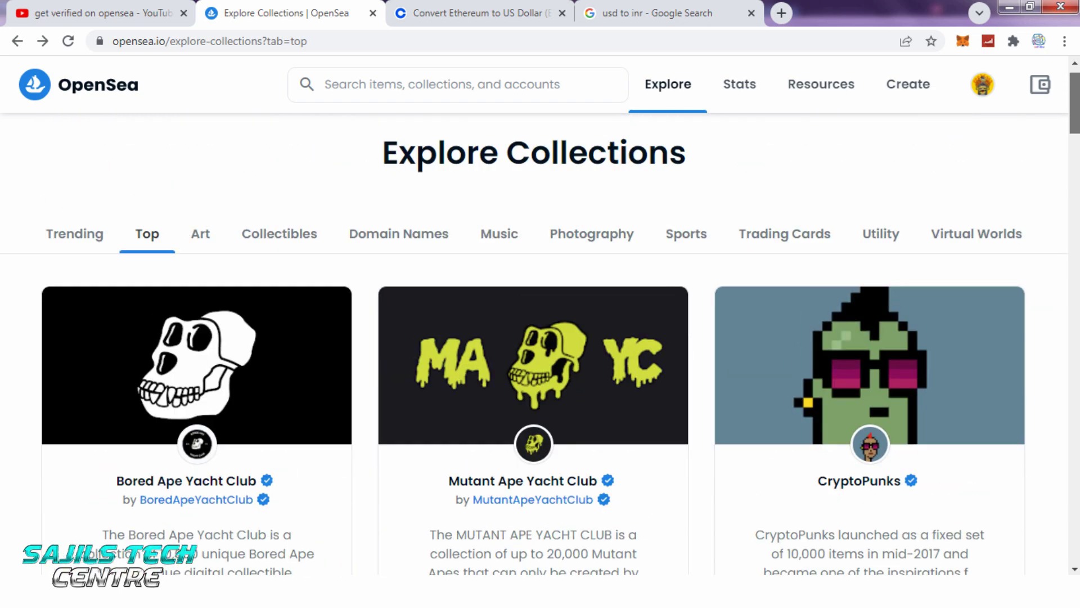
scroll(897, 540, down, 8)
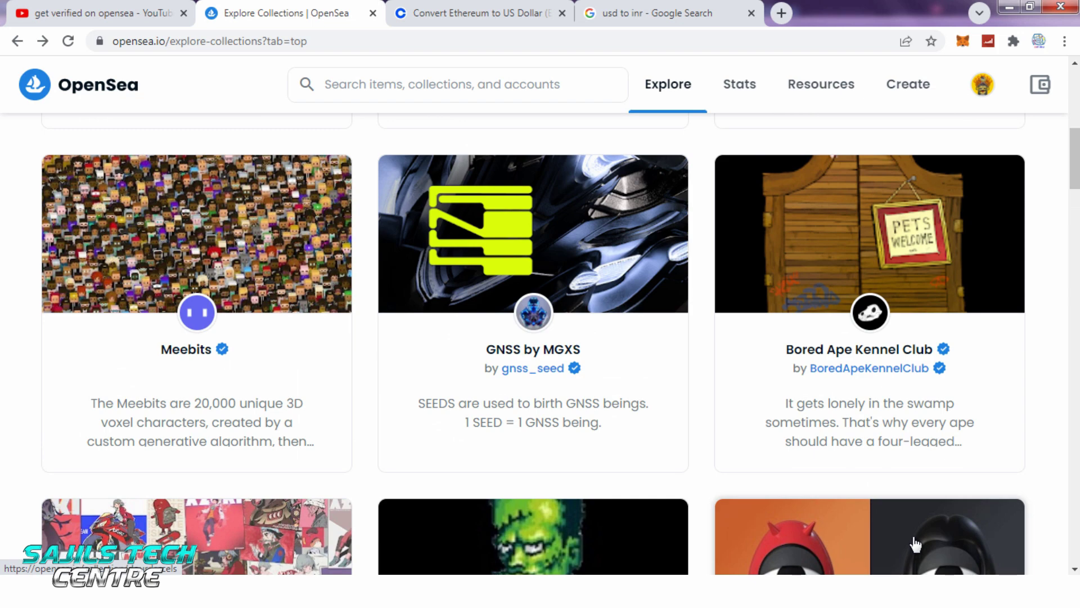
scroll(915, 543, down, 5)
scroll(894, 532, up, 12)
scroll(214, 360, down, 3)
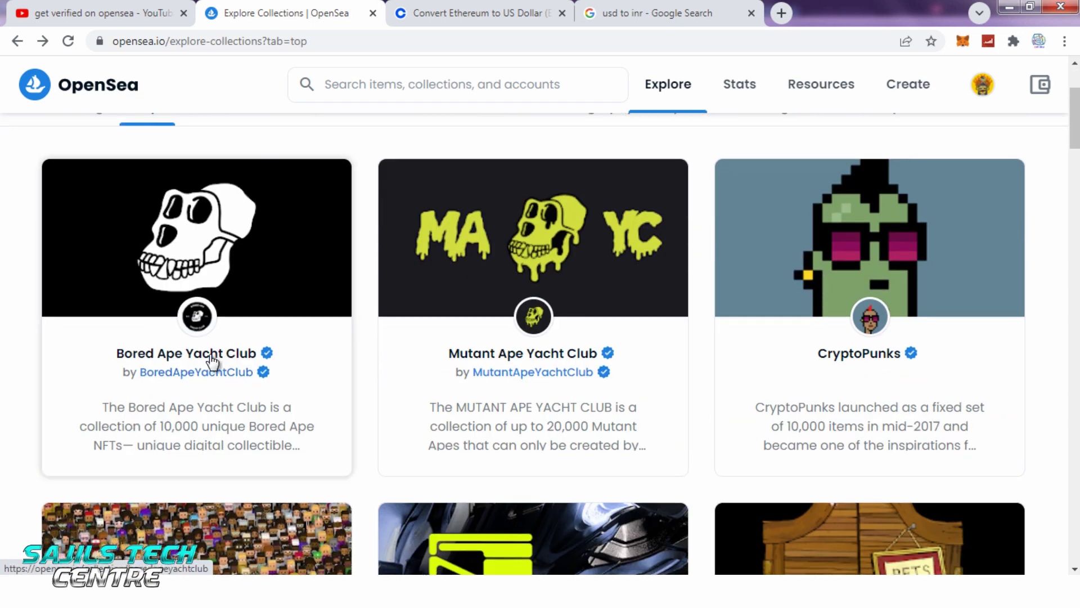
Open the Bored Ape Yacht Club collection and look through its statistics and listed ape NFTs with their top bids.
click(181, 364)
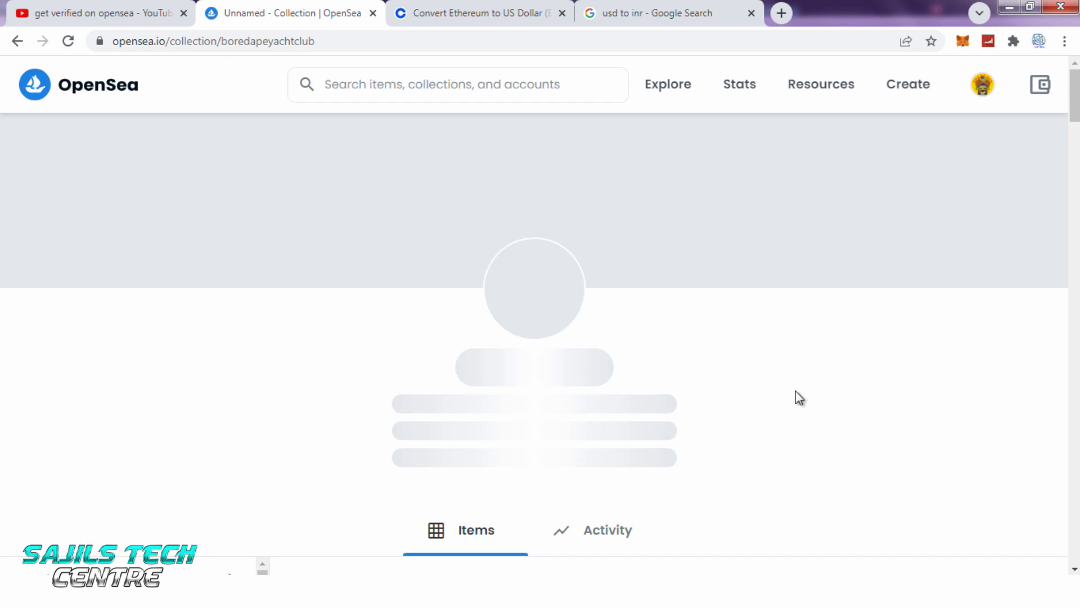
scroll(810, 394, down, 3)
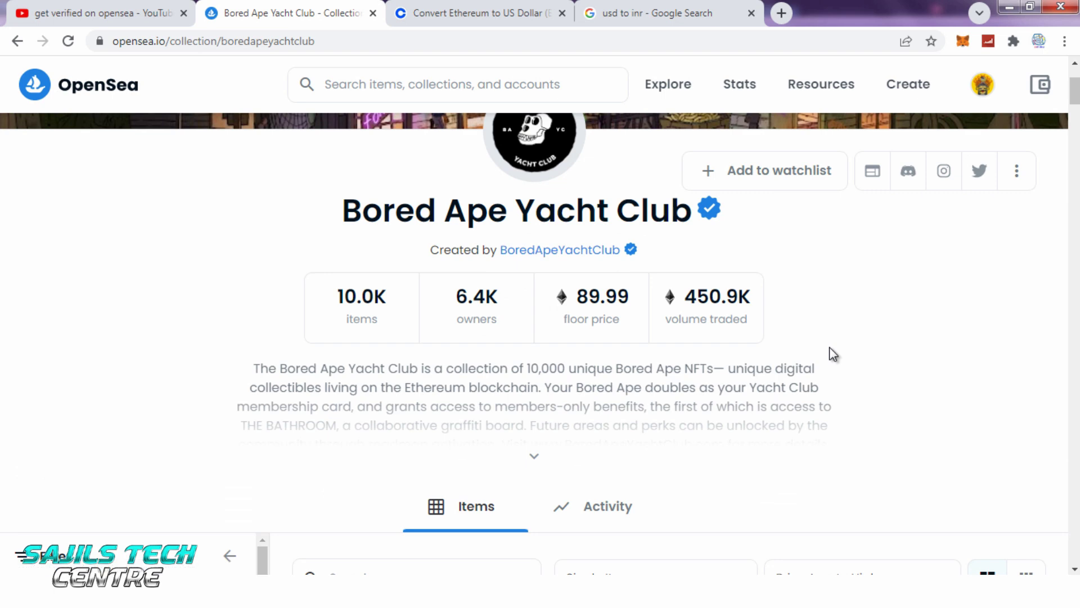
scroll(831, 347, down, 7)
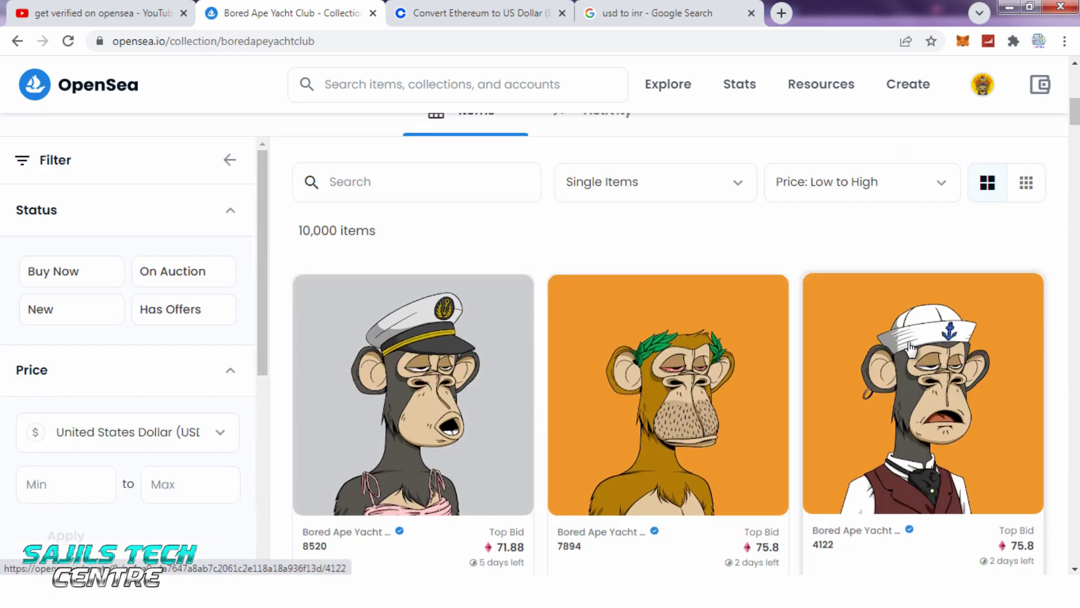
scroll(912, 345, down, 3)
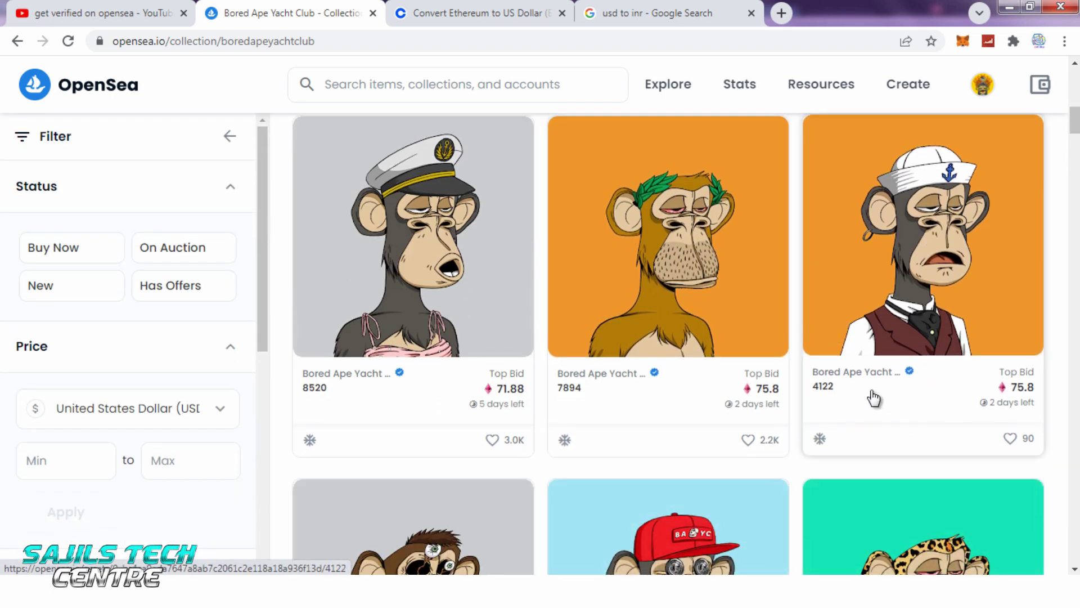
scroll(873, 398, down, 3)
scroll(873, 397, down, 4)
scroll(874, 398, up, 12)
scroll(874, 396, down, 2)
scroll(874, 395, up, 9)
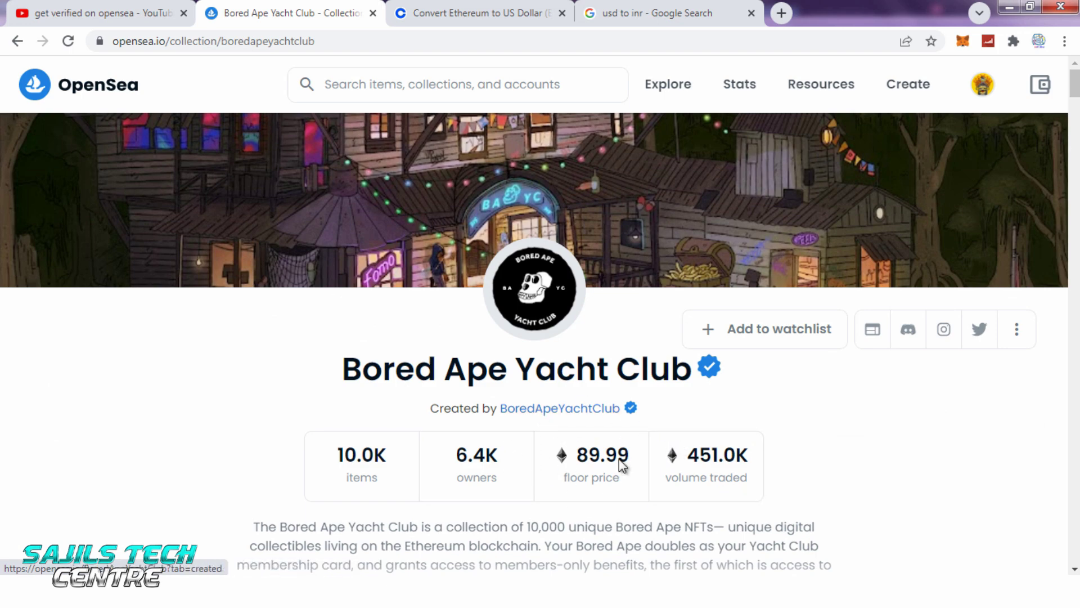
Compare the Bored Ape Yacht Club floor price and volume traded with the top bids on its individual items.
scroll(811, 393, down, 3)
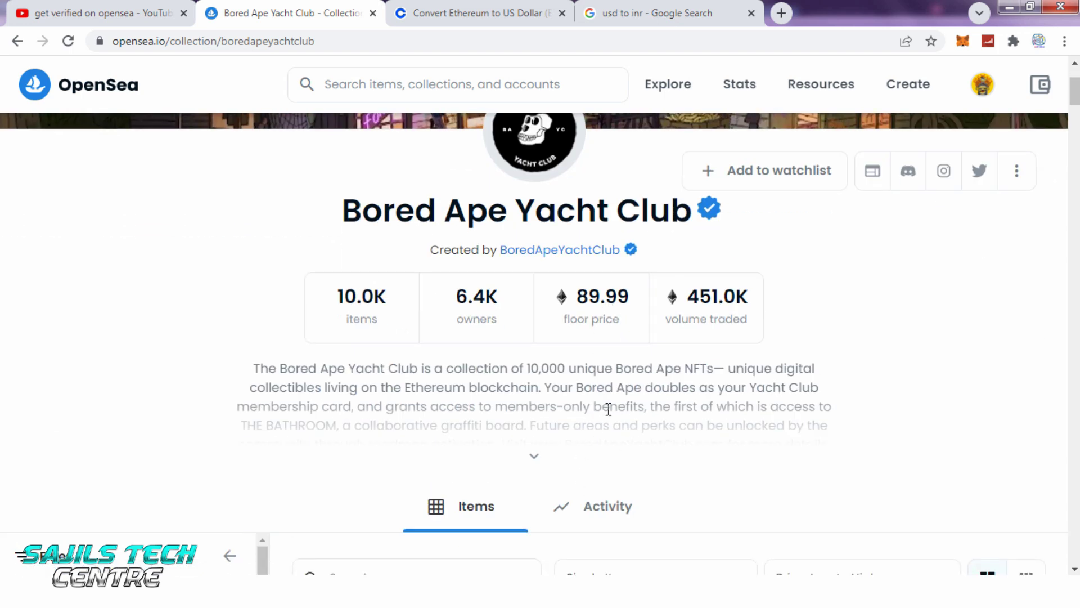
scroll(680, 389, down, 4)
scroll(689, 368, up, 3)
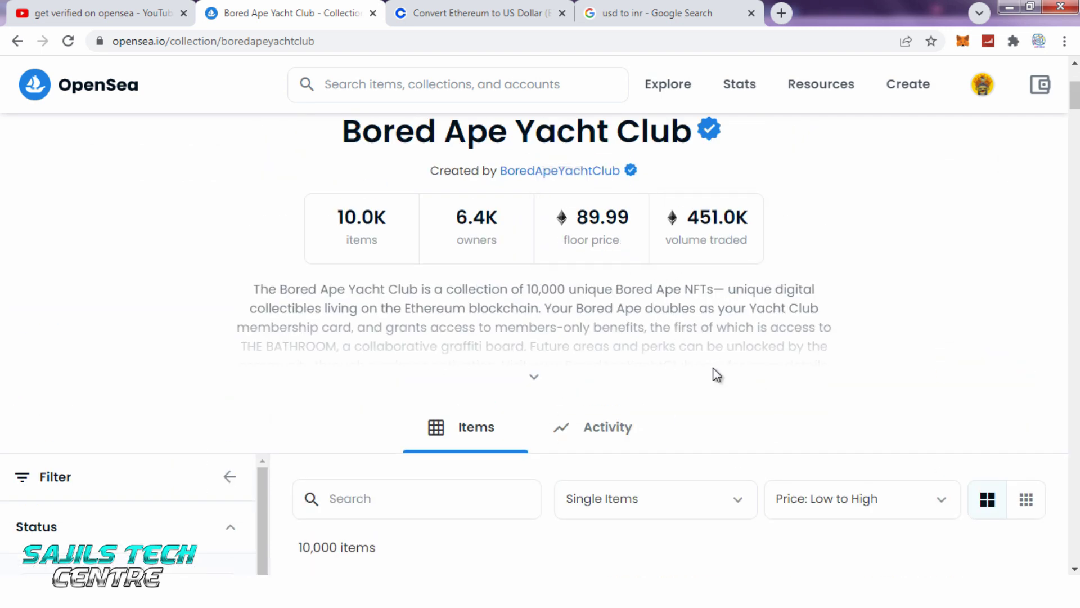
scroll(693, 381, down, 7)
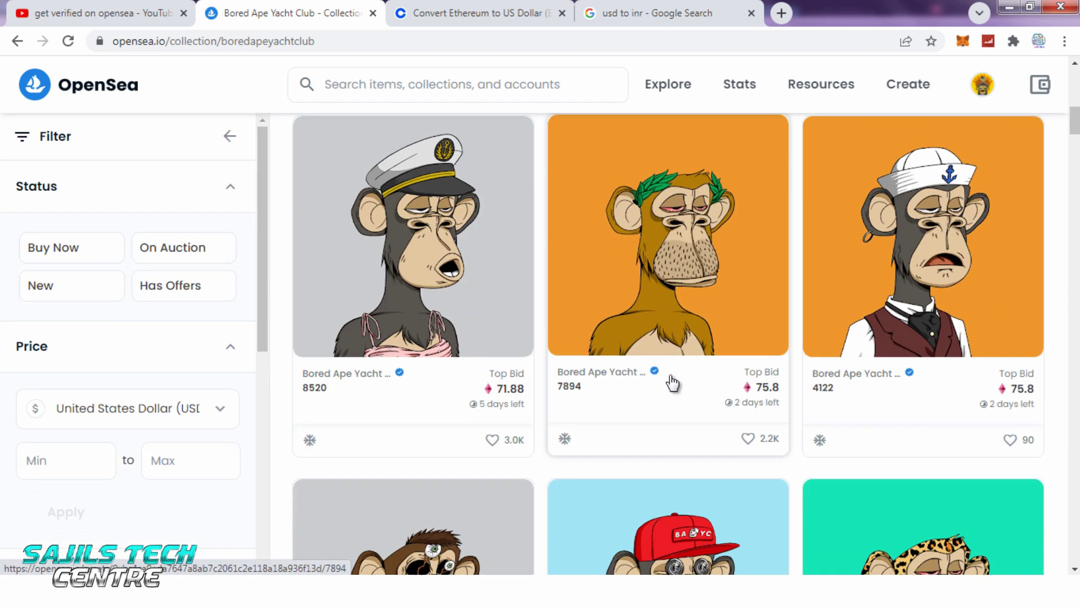
scroll(613, 319, up, 5)
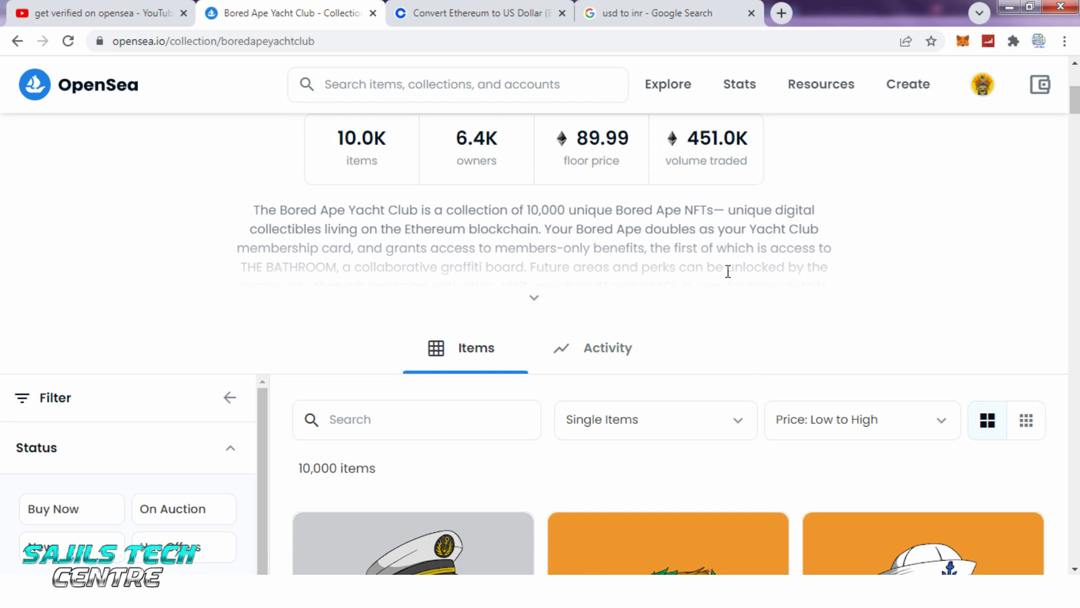
scroll(576, 537, down, 3)
scroll(670, 312, down, 3)
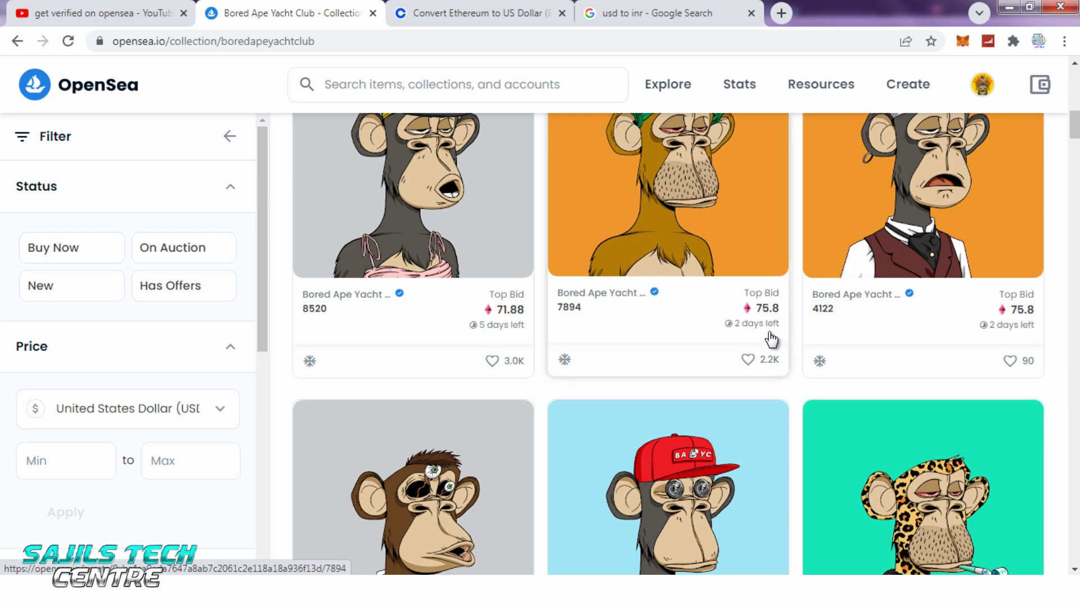
scroll(766, 338, up, 10)
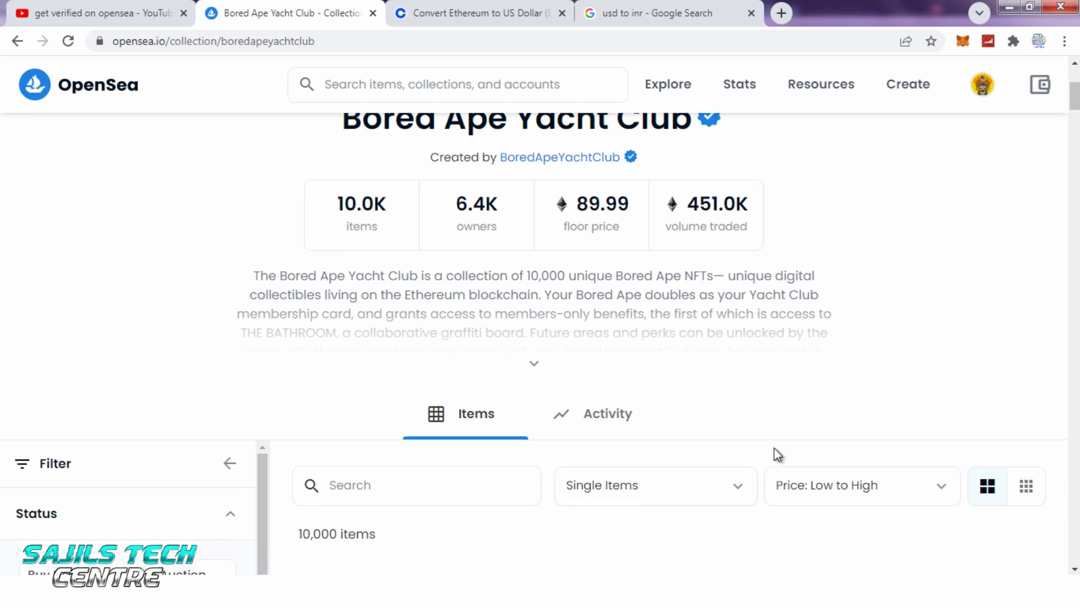
scroll(774, 456, down, 6)
scroll(781, 483, up, 6)
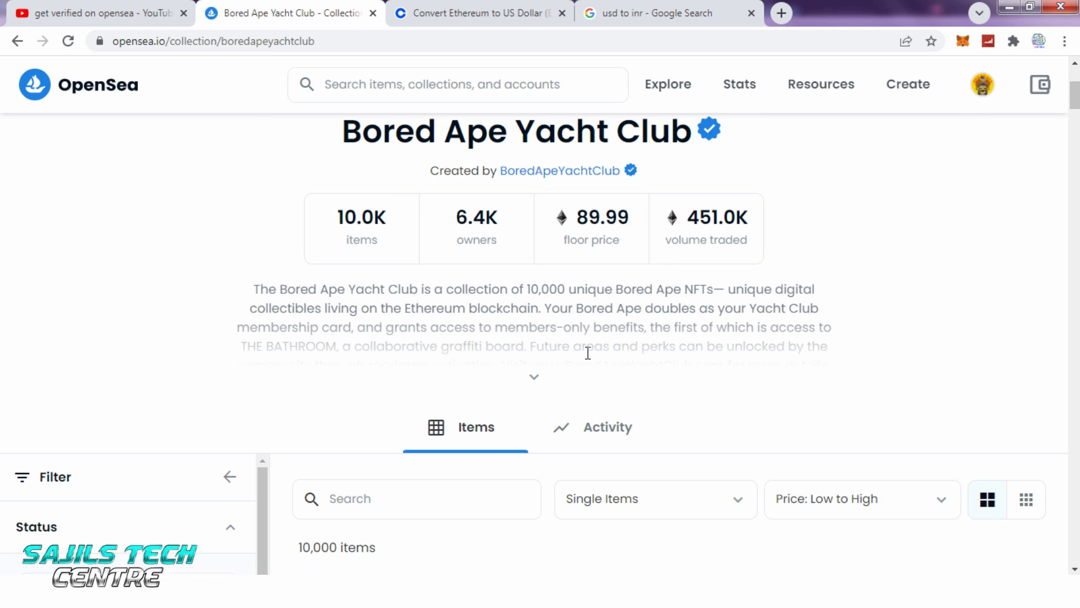
scroll(602, 347, down, 4)
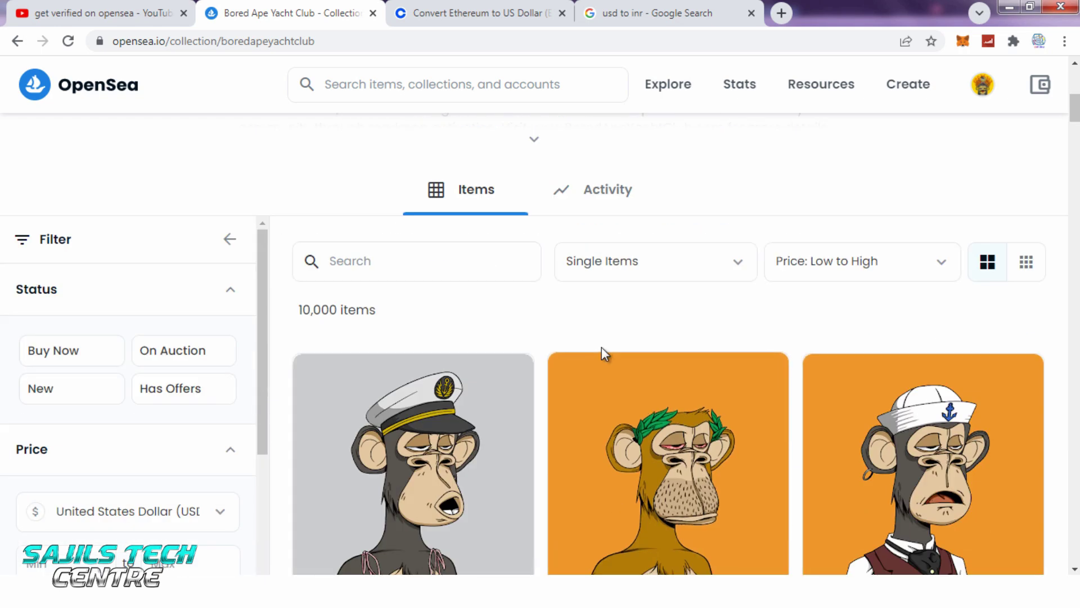
scroll(603, 349, down, 5)
scroll(602, 352, down, 1)
scroll(603, 351, up, 10)
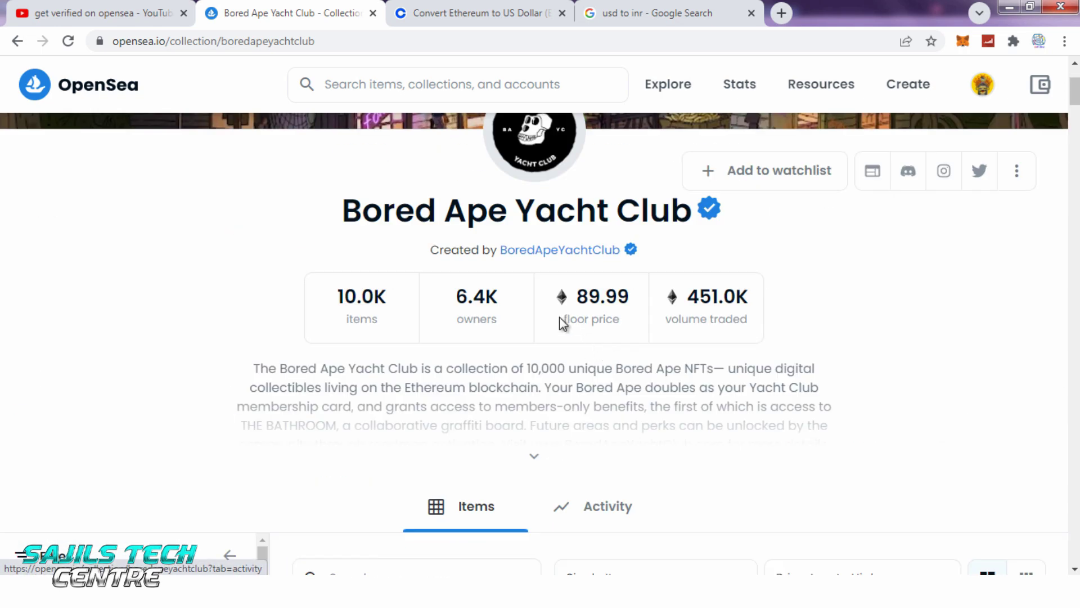
Open the signed-in account's OpenSea profile and look through its collected NFTs, including the Cutie Pie and Metaverse Flying pieces.
click(985, 95)
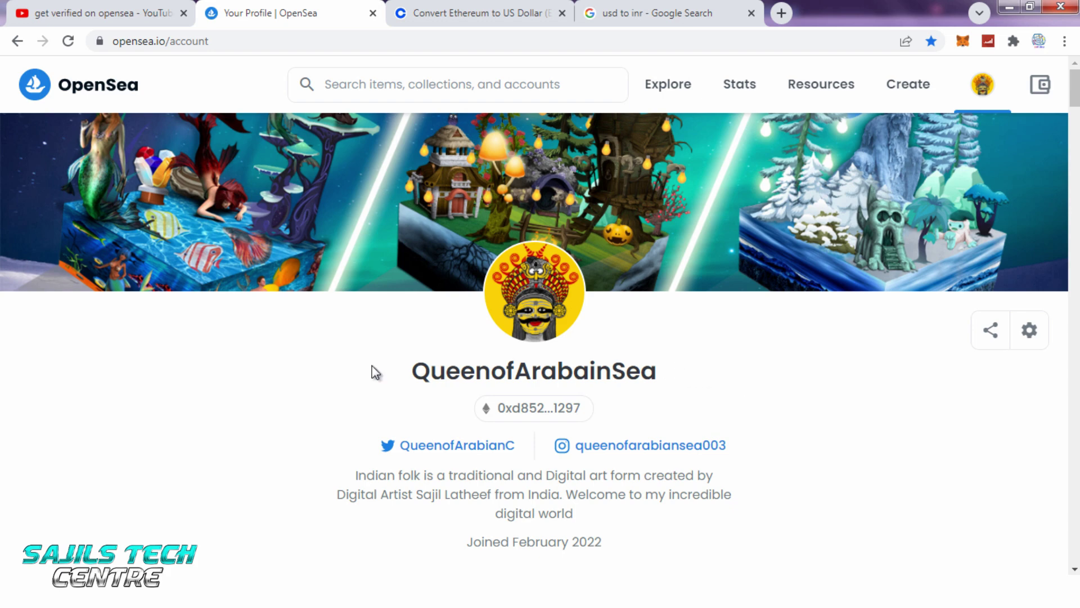
scroll(647, 341, down, 5)
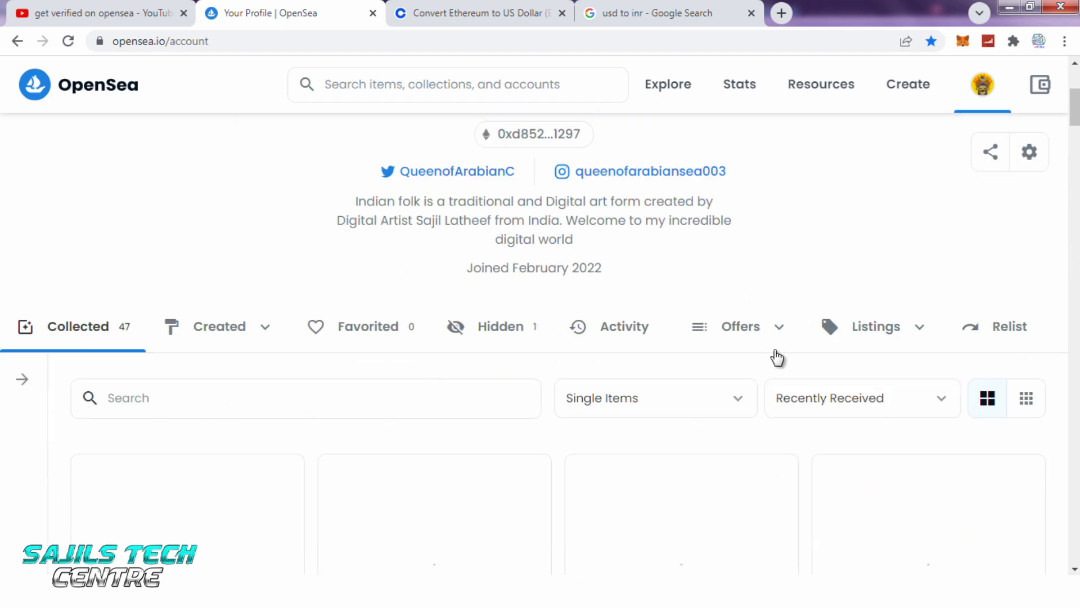
scroll(778, 354, down, 5)
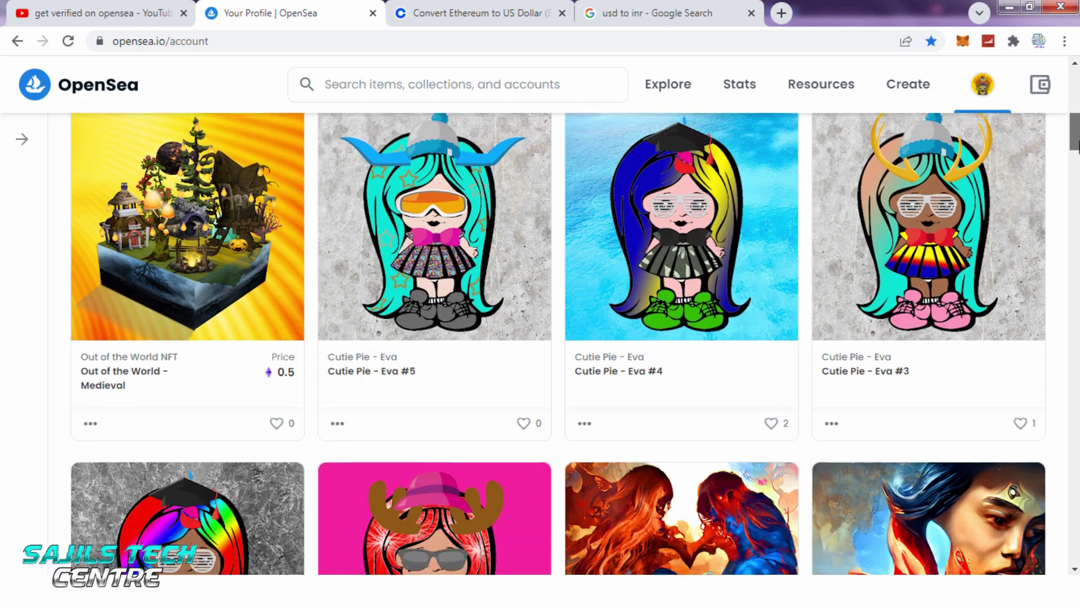
drag(1079, 142, 1079, 347)
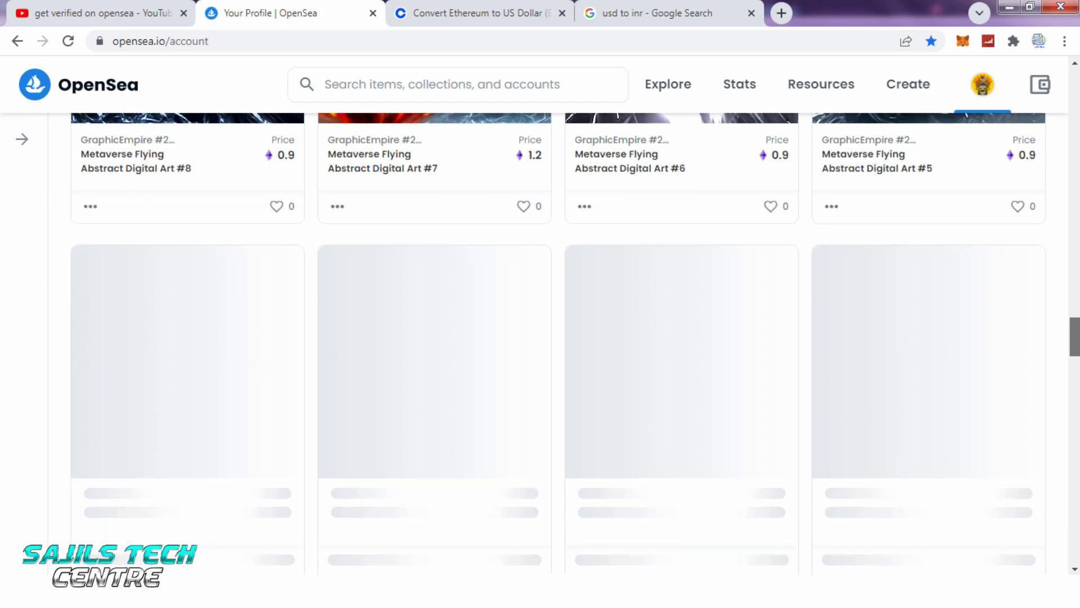
scroll(928, 360, down, 4)
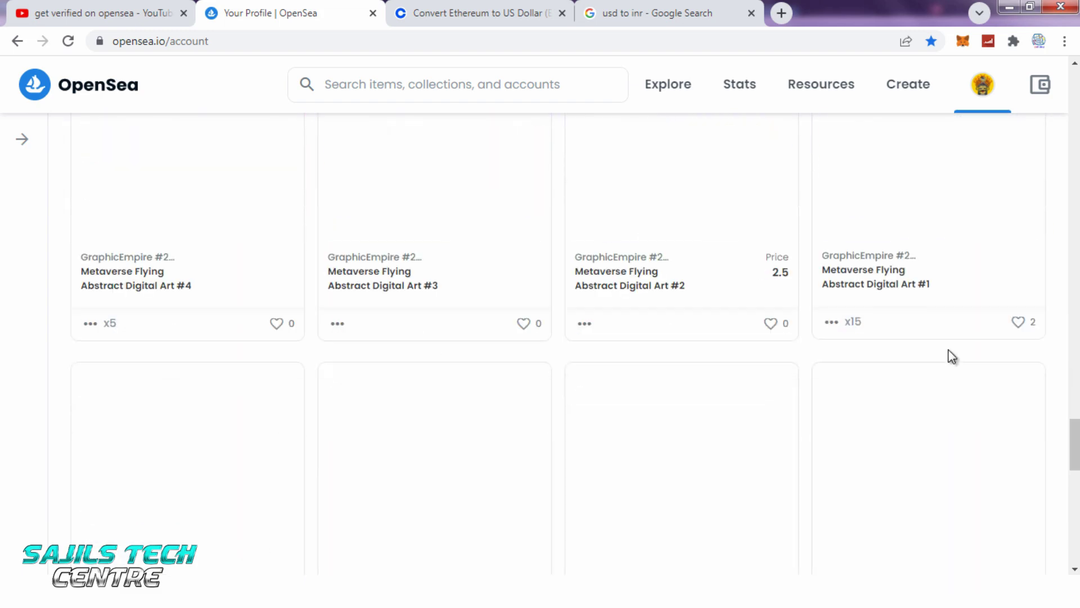
Examine the Indian Folk Art Kadhakali and Chakyar Koothu NFTs near the end of the profile's collected items.
scroll(949, 354, down, 4)
scroll(952, 355, up, 1)
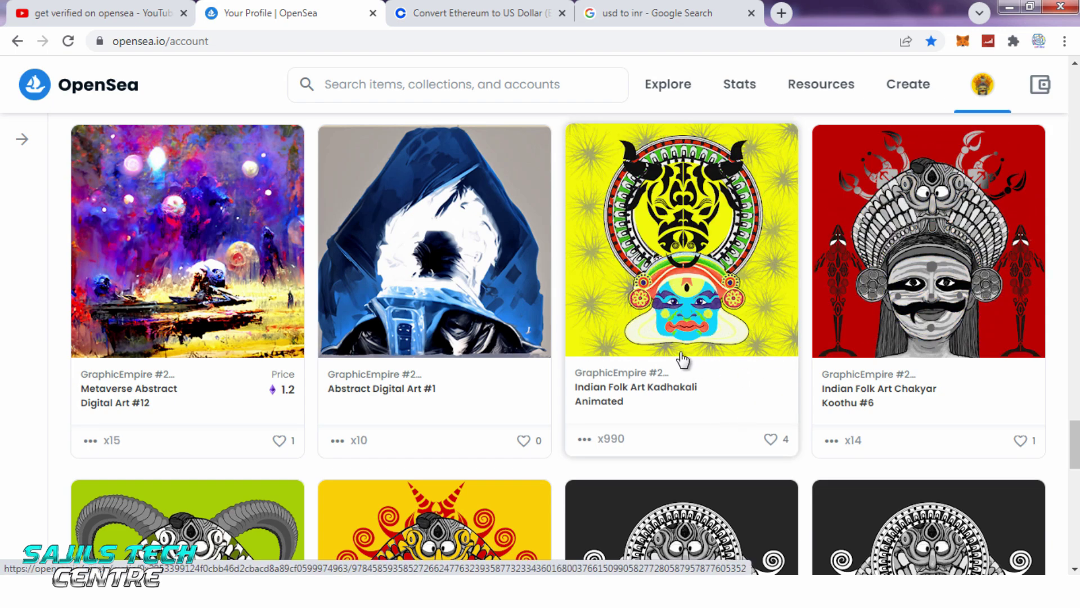
mouse_move(605, 450)
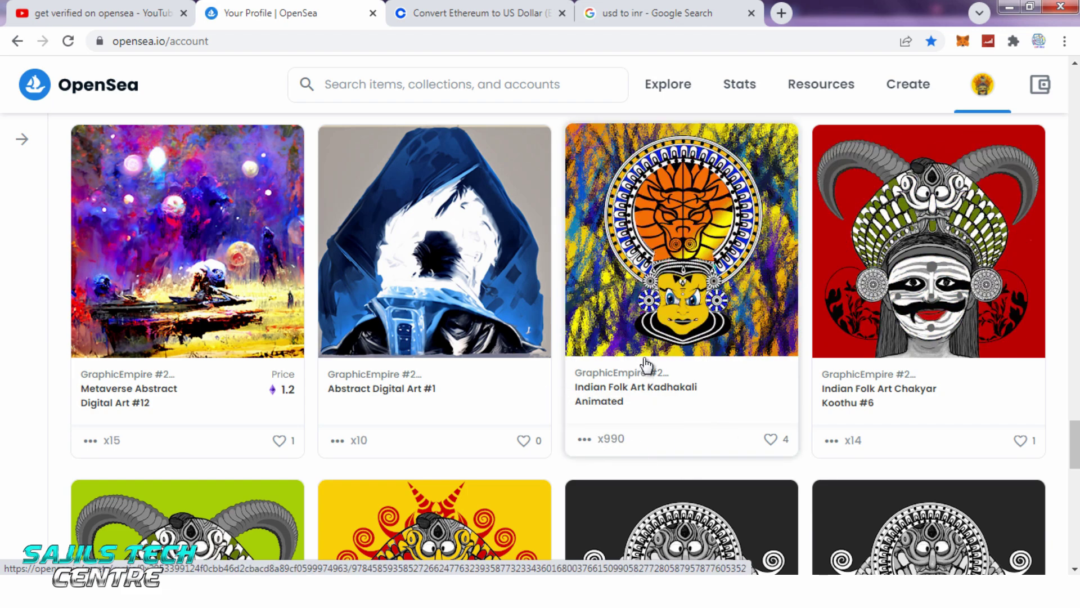
scroll(646, 366, down, 4)
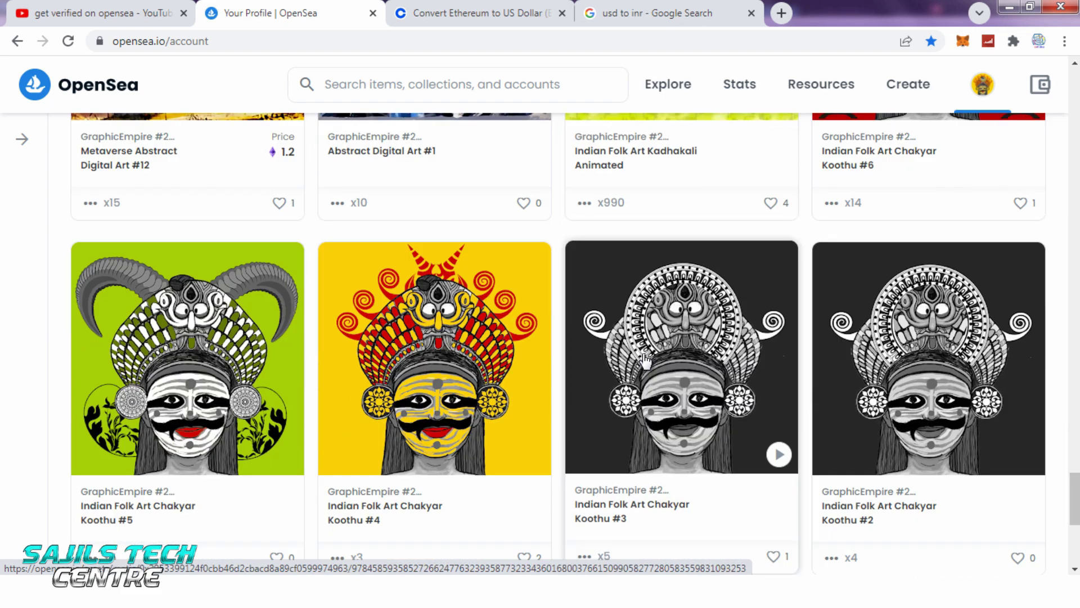
scroll(661, 388, down, 3)
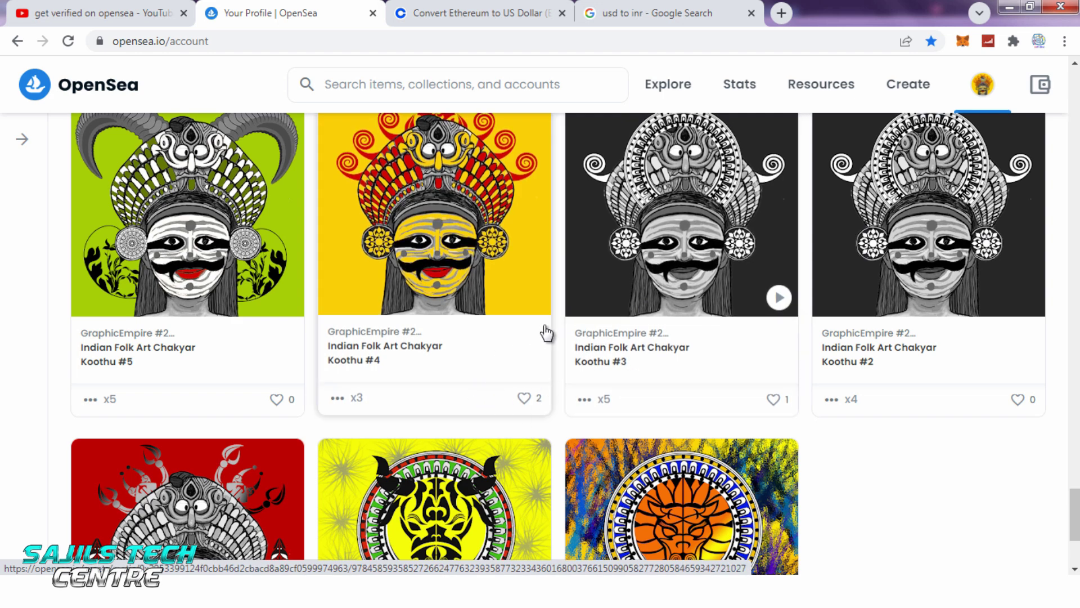
scroll(668, 349, down, 3)
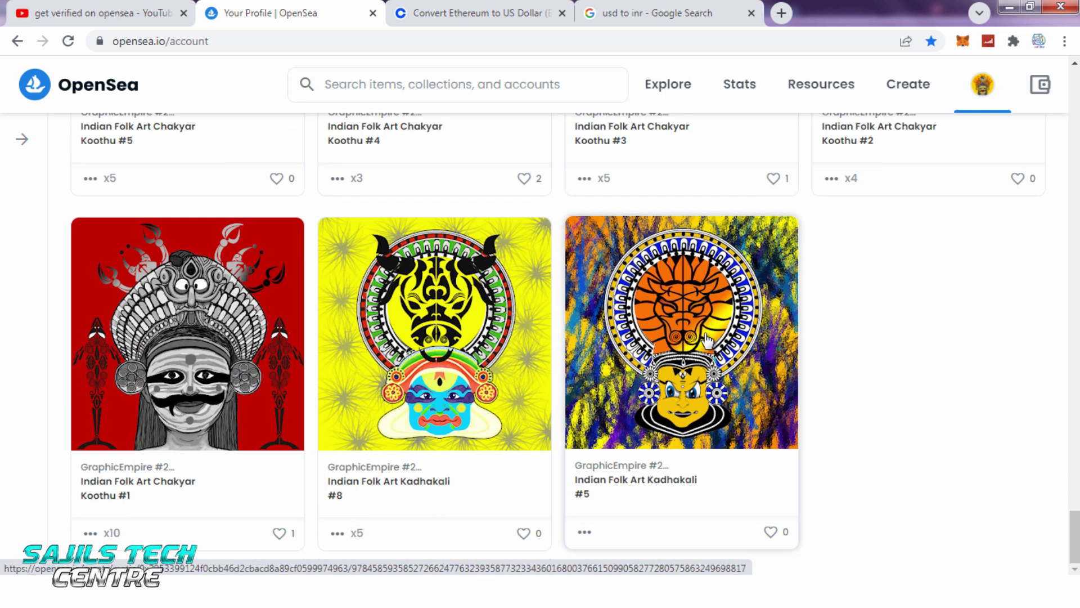
Check the ETH prices on the profile's Metaverse Flying NFTs, and convert 1 ETH to US dollars in the Coinbase converter.
scroll(707, 338, down, 5)
scroll(704, 338, down, 10)
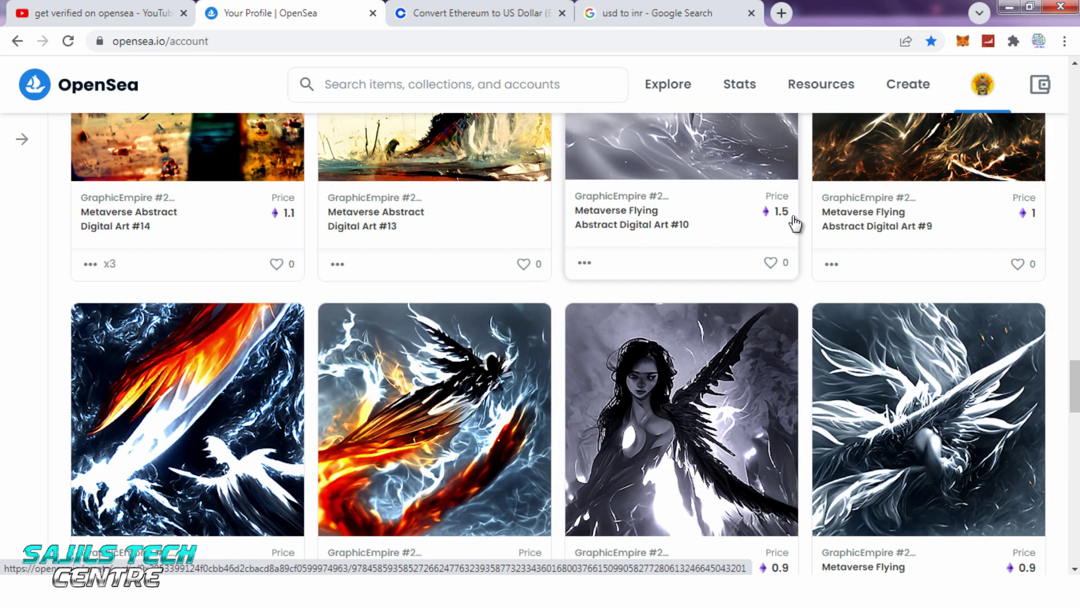
click(472, 13)
click(305, 387)
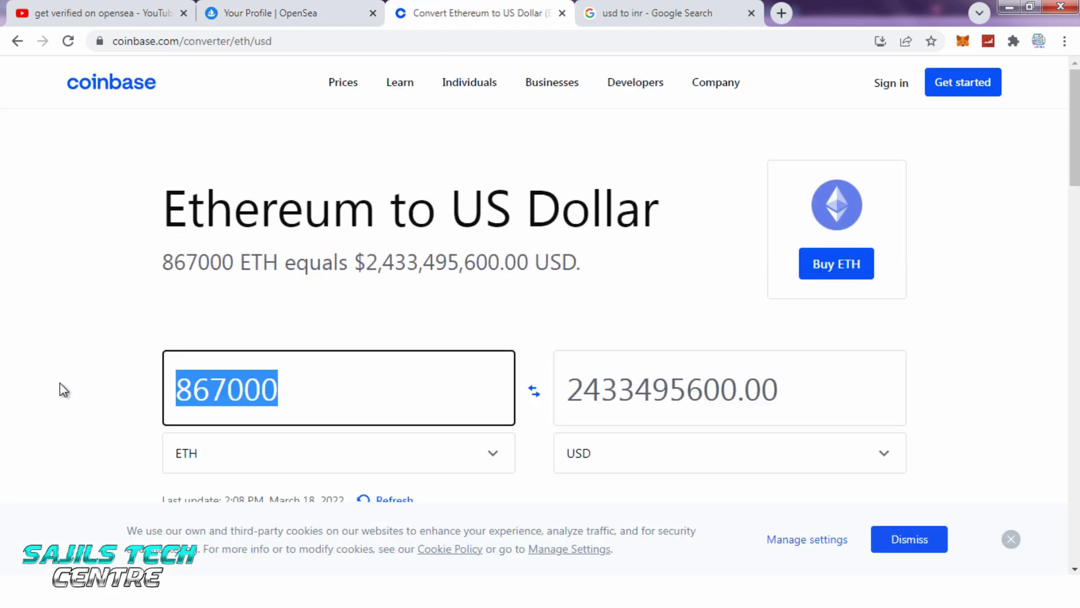
text(1)
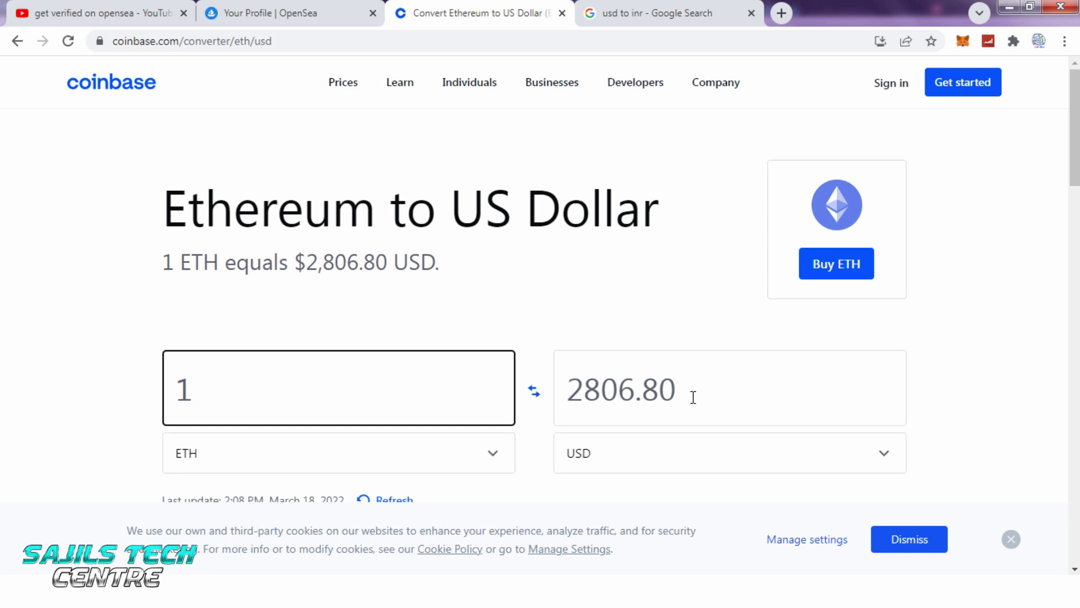
click(648, 369)
right_click(647, 371)
click(704, 200)
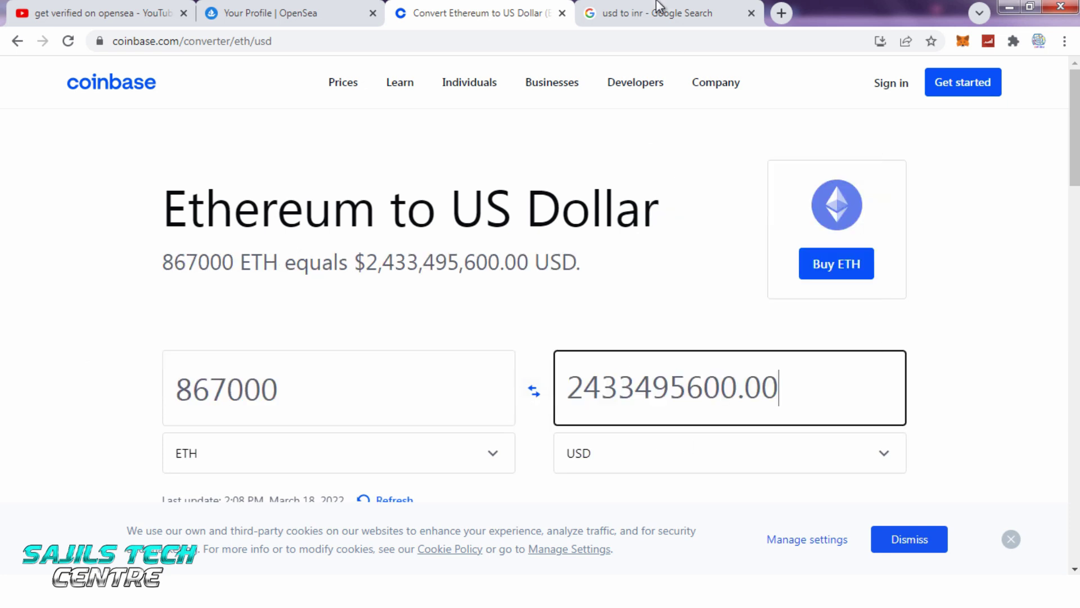
Convert 2806 US dollars to Indian rupees in the Google currency converter.
click(658, 5)
drag(244, 323, 63, 328)
text(280)
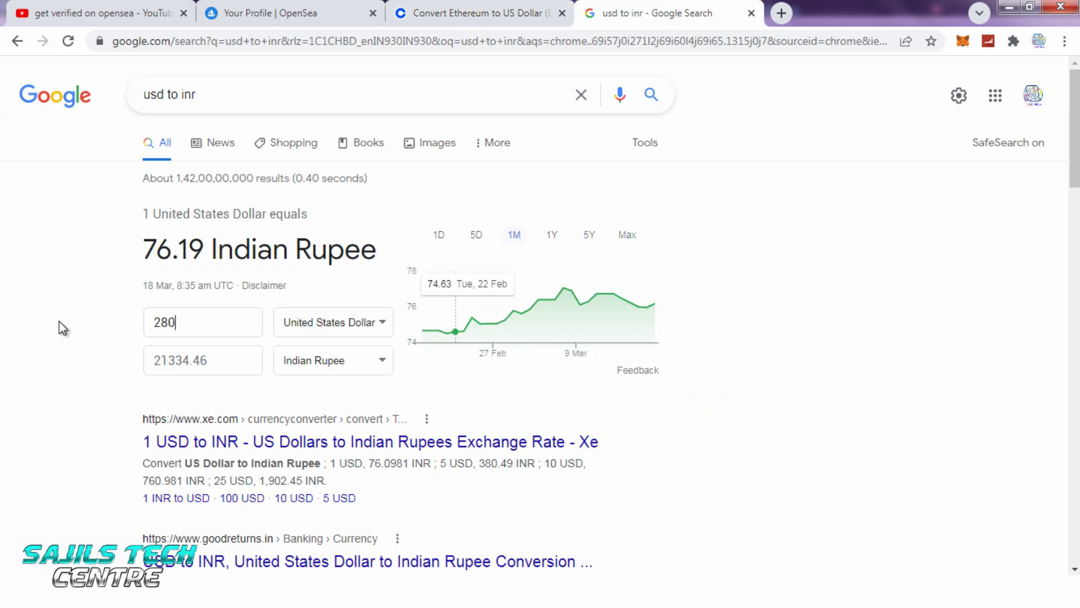
text(6)
drag(238, 366, 168, 394)
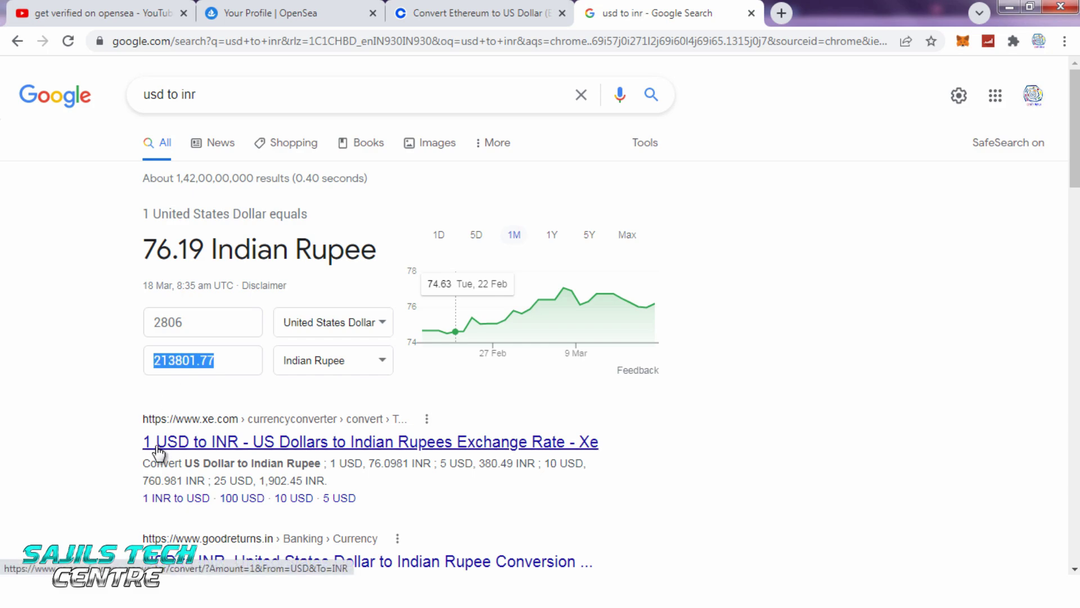
Return to the OpenSea profile and look back through its collected NFTs up to the profile header.
click(260, 8)
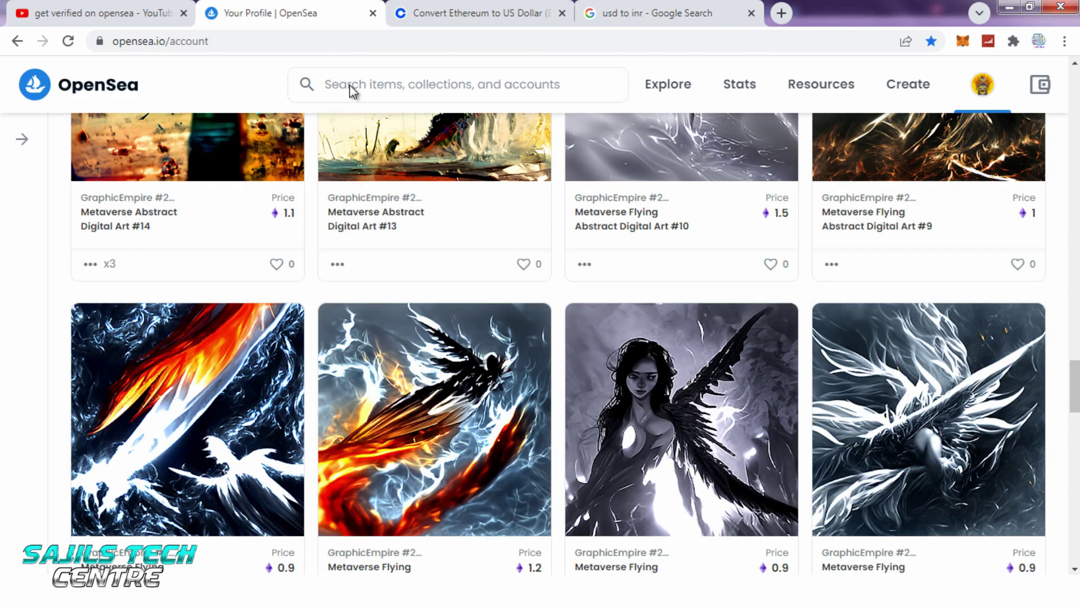
scroll(603, 344, up, 12)
scroll(604, 344, up, 8)
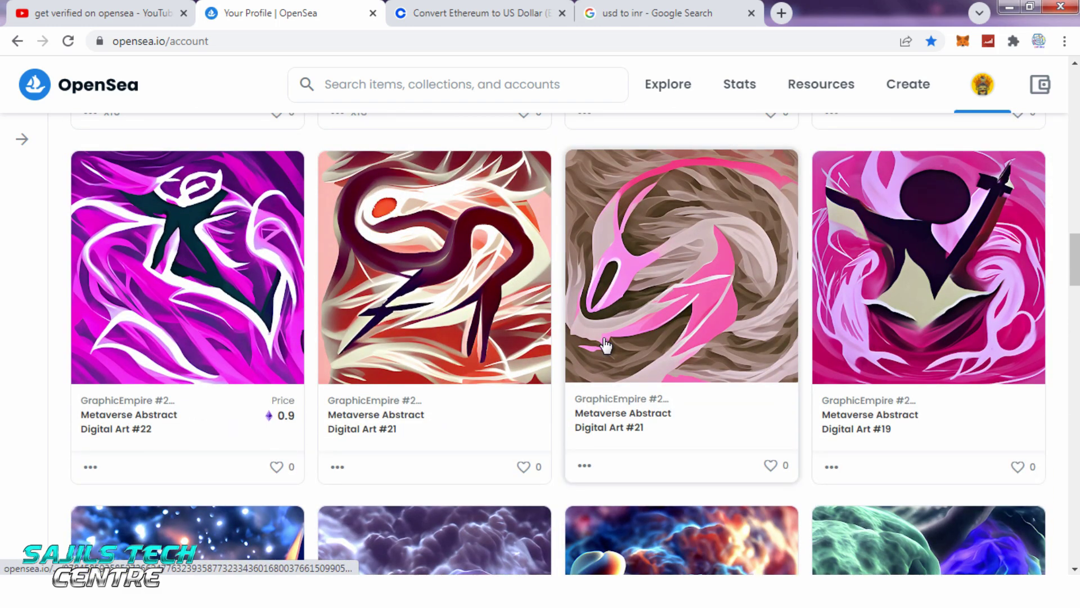
scroll(606, 344, up, 6)
scroll(606, 345, up, 17)
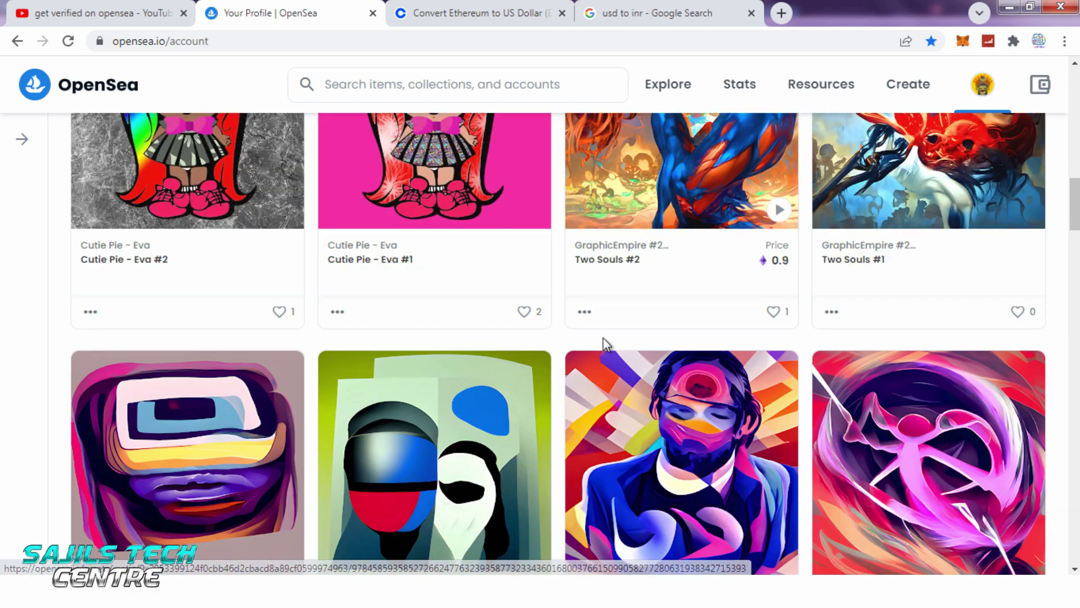
scroll(589, 345, up, 5)
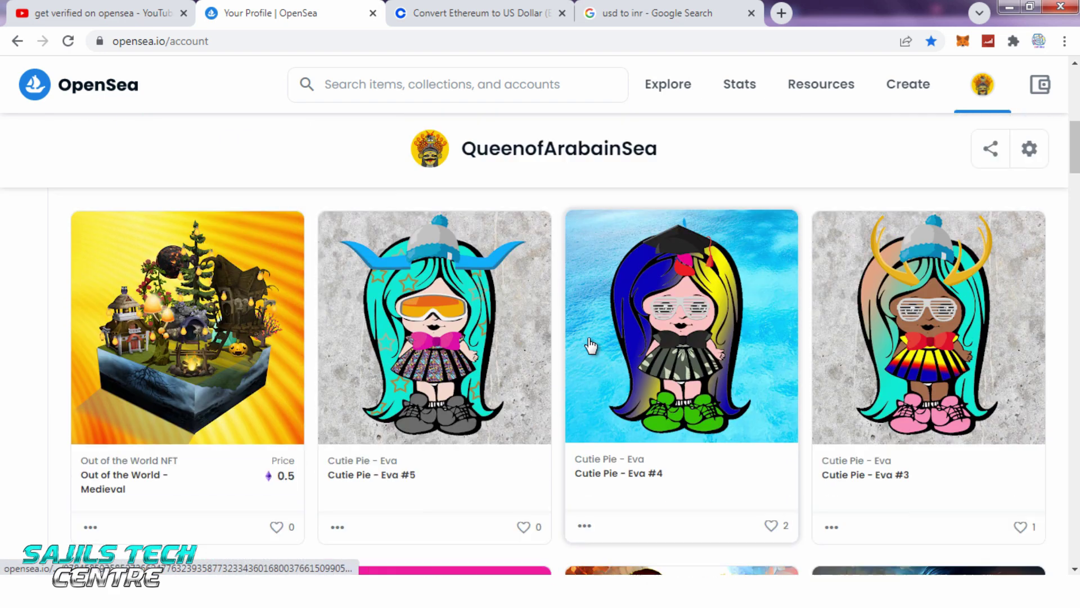
scroll(590, 342, up, 4)
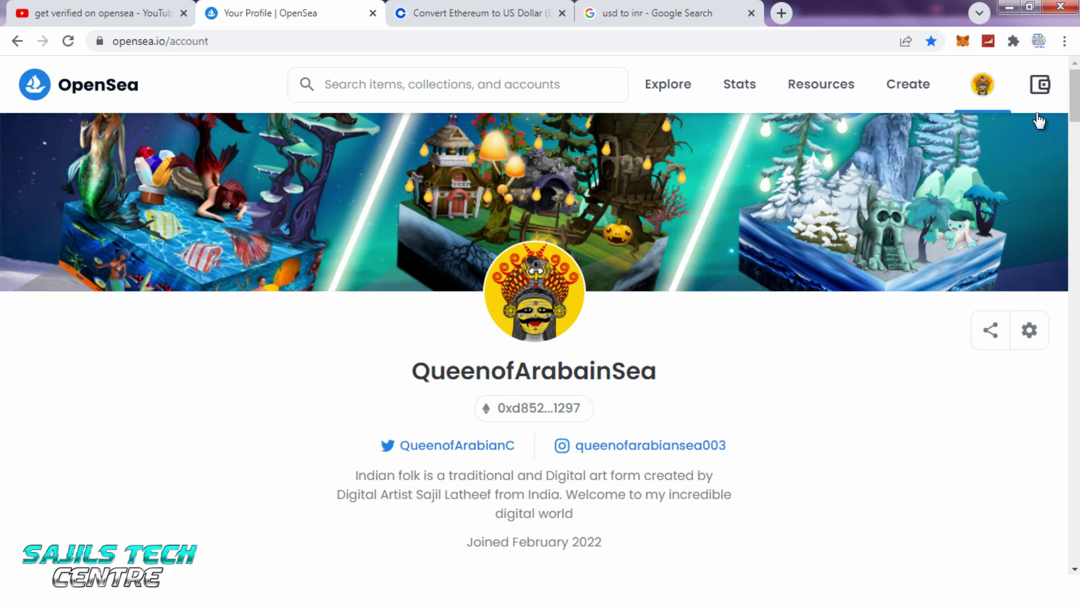
Log out of the OpenSea account and sign back in by connecting the MetaMask wallet.
mouse_move(983, 85)
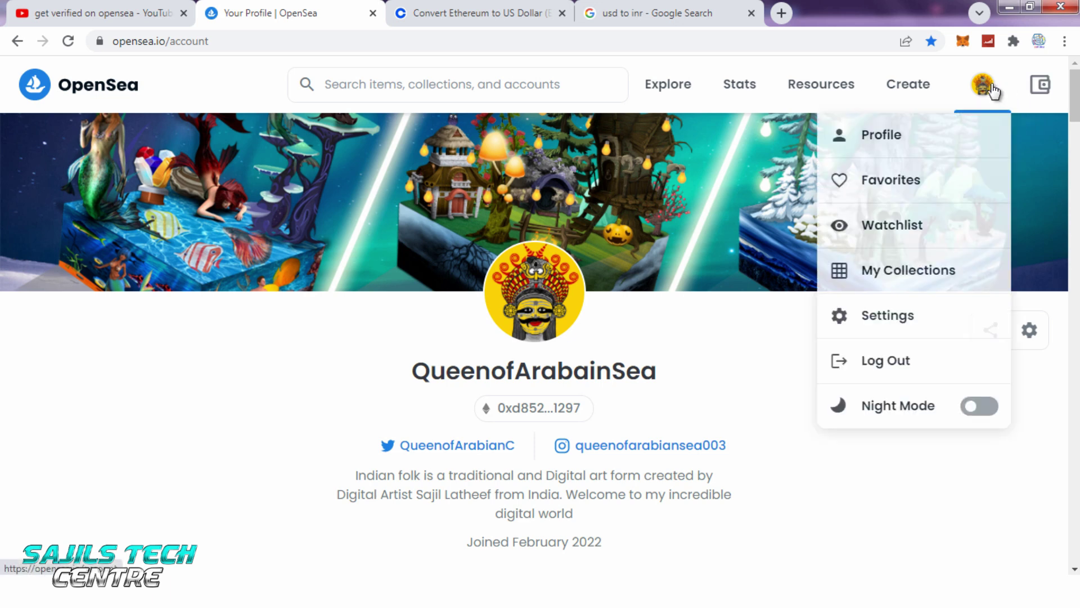
click(908, 369)
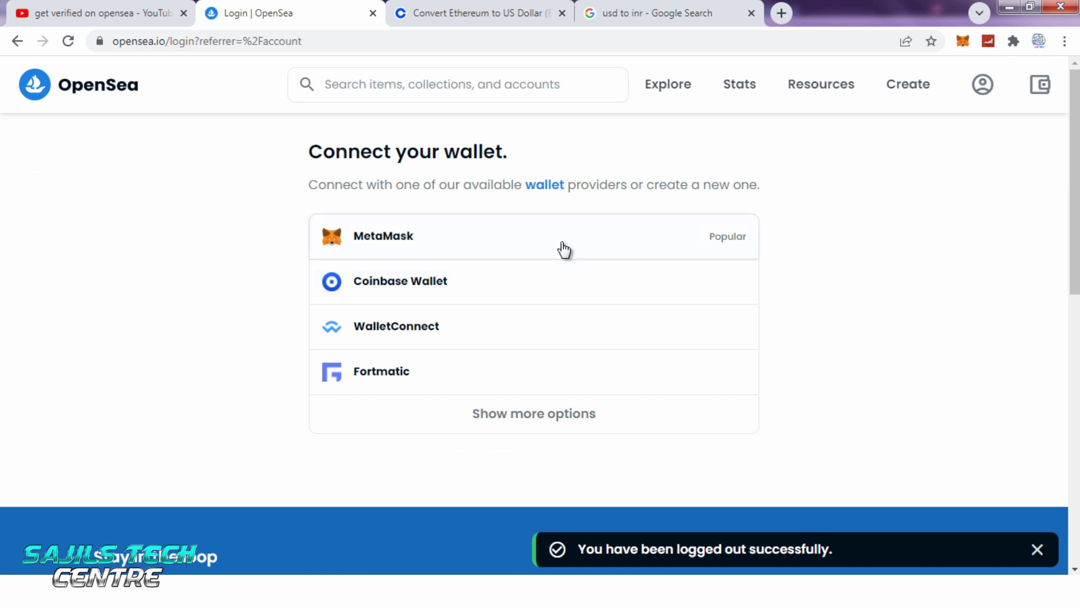
click(399, 239)
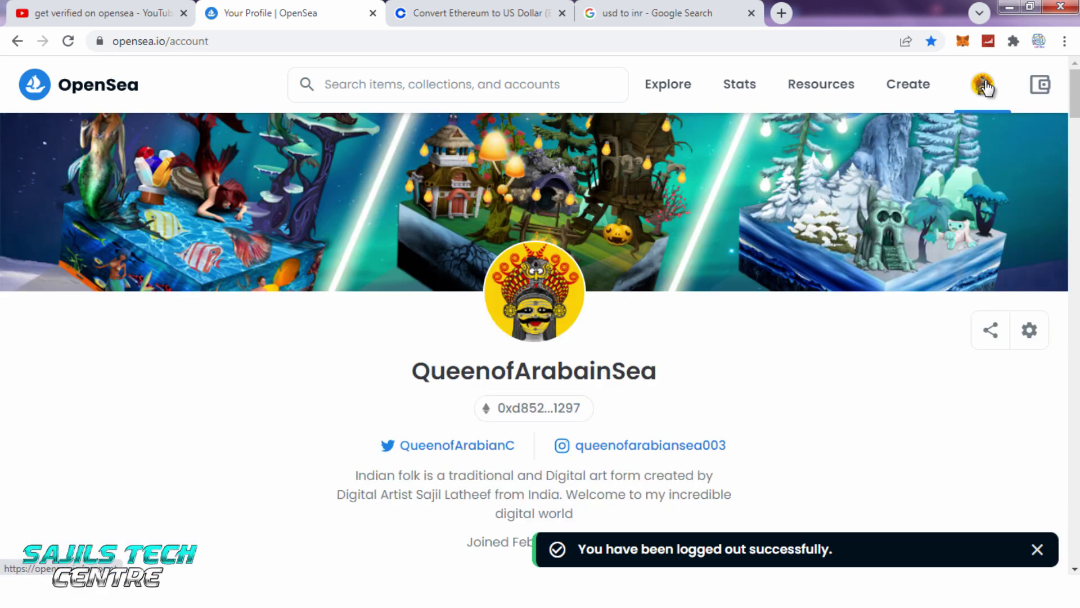
mouse_move(986, 90)
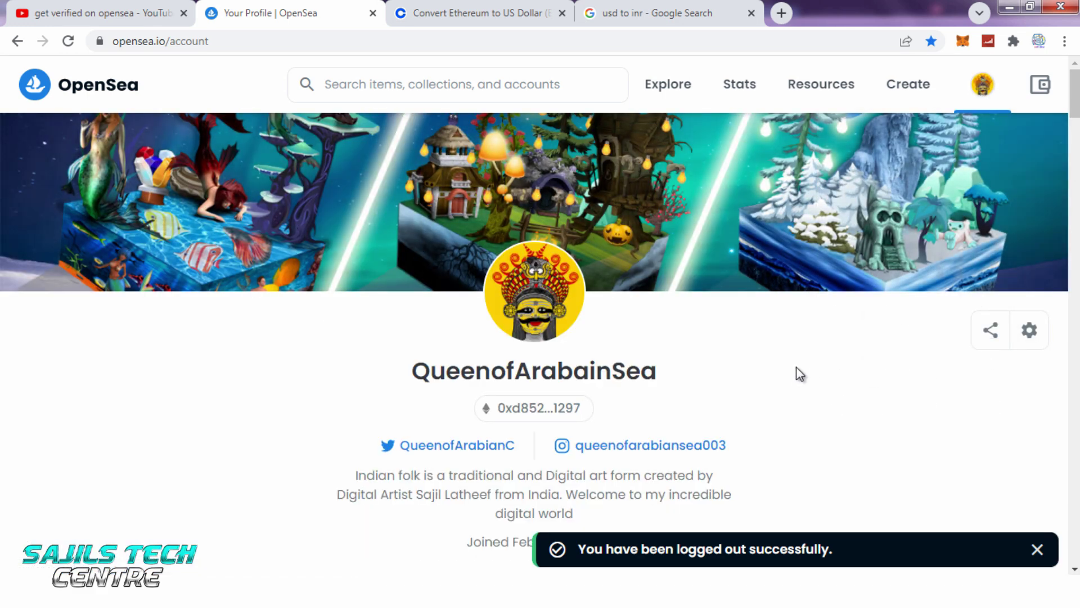
scroll(796, 368, down, 3)
scroll(799, 374, up, 3)
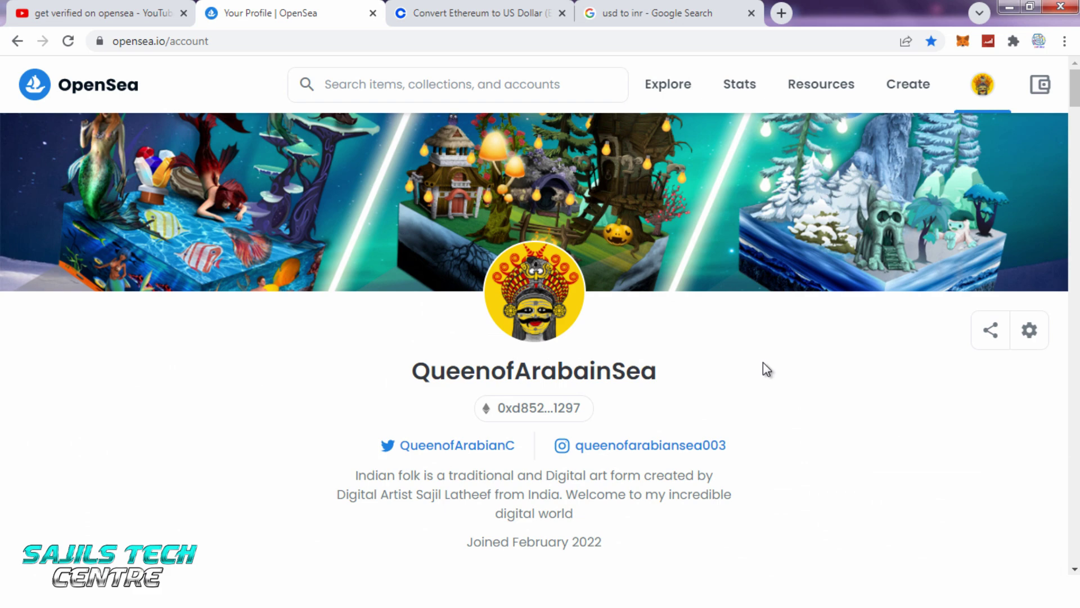
scroll(765, 367, down, 4)
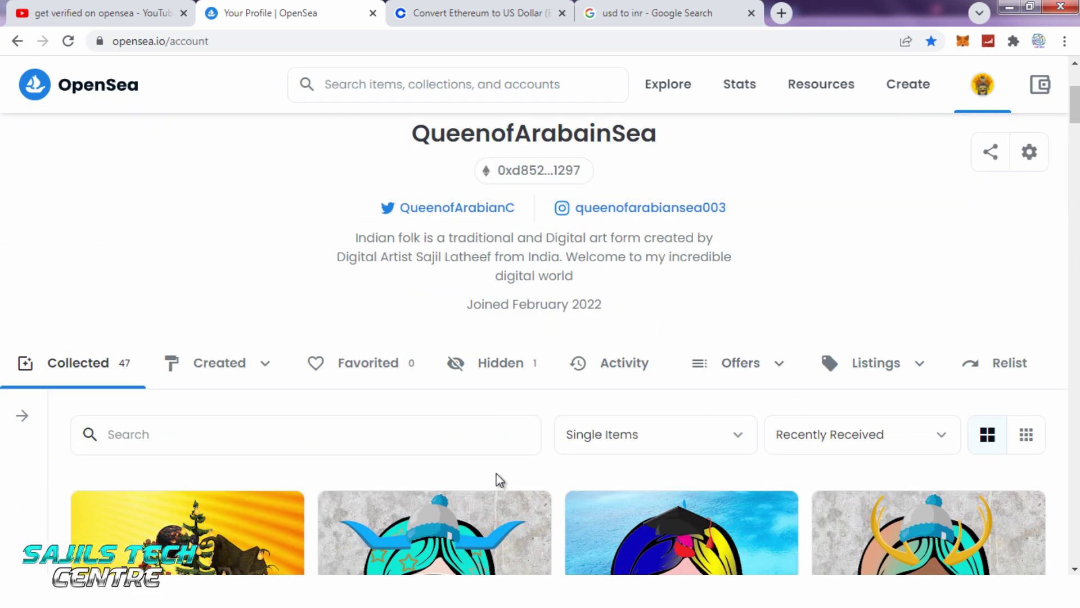
scroll(499, 480, up, 4)
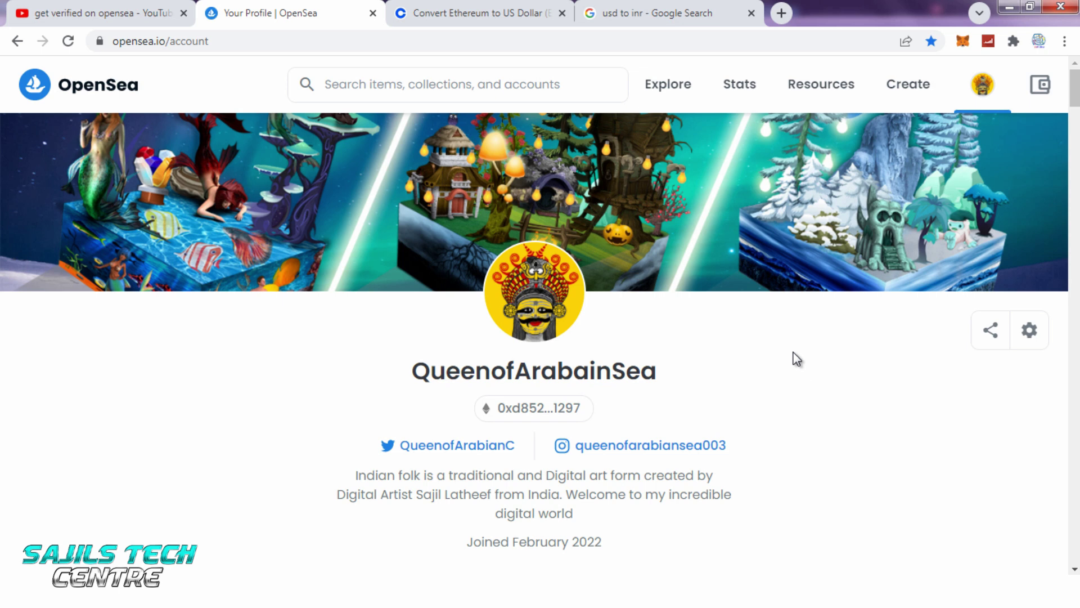
scroll(796, 359, down, 3)
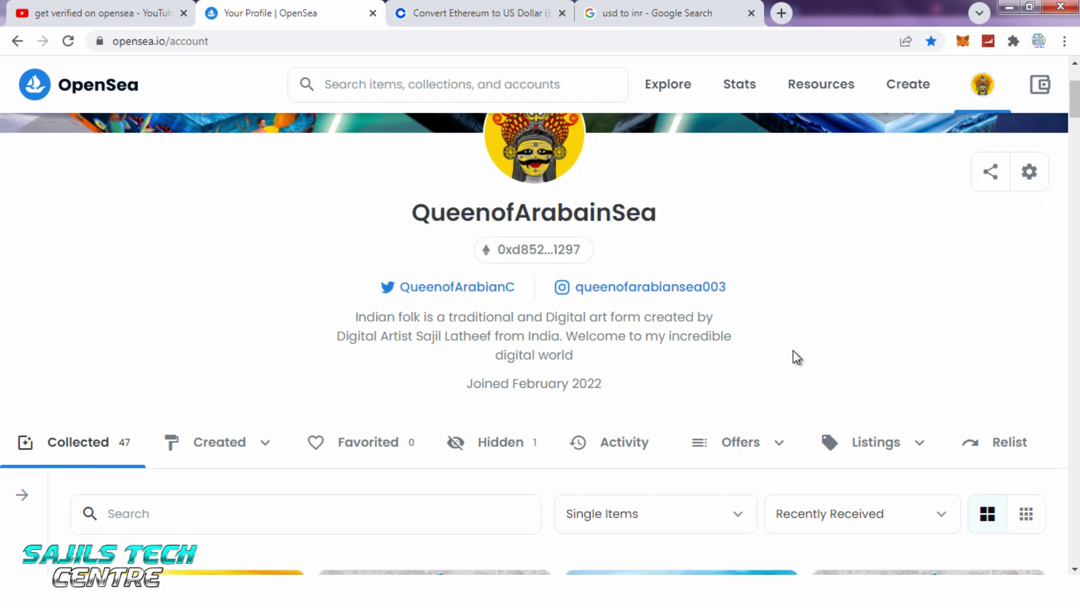
scroll(796, 356, up, 3)
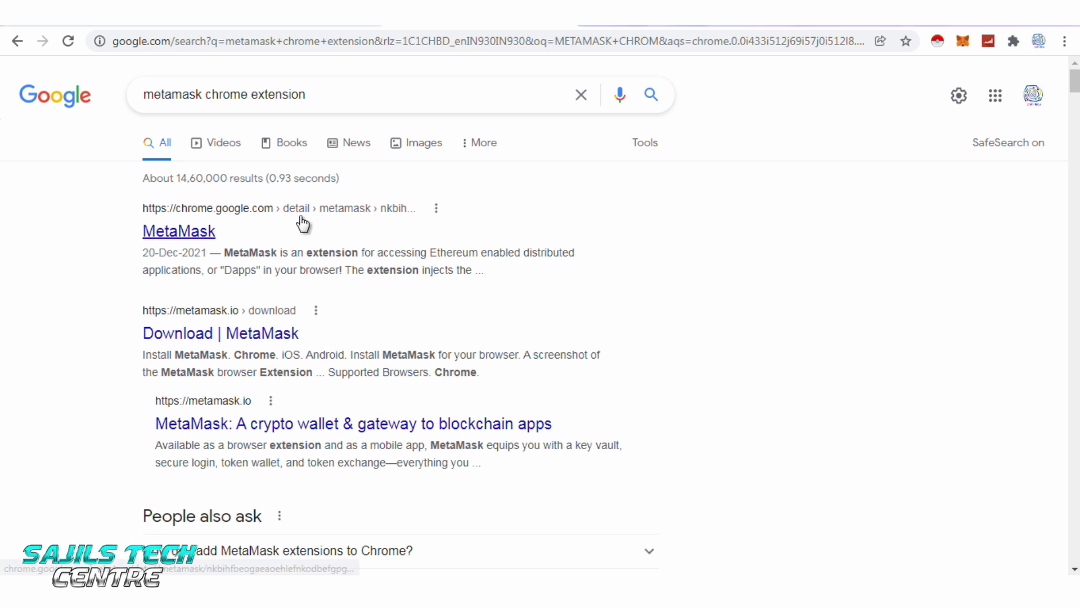
Open the MetaMask page in the Chrome Web Store from the "metamask chrome extension" search and launch the installed extension.
drag(341, 93, 142, 94)
click(1060, 346)
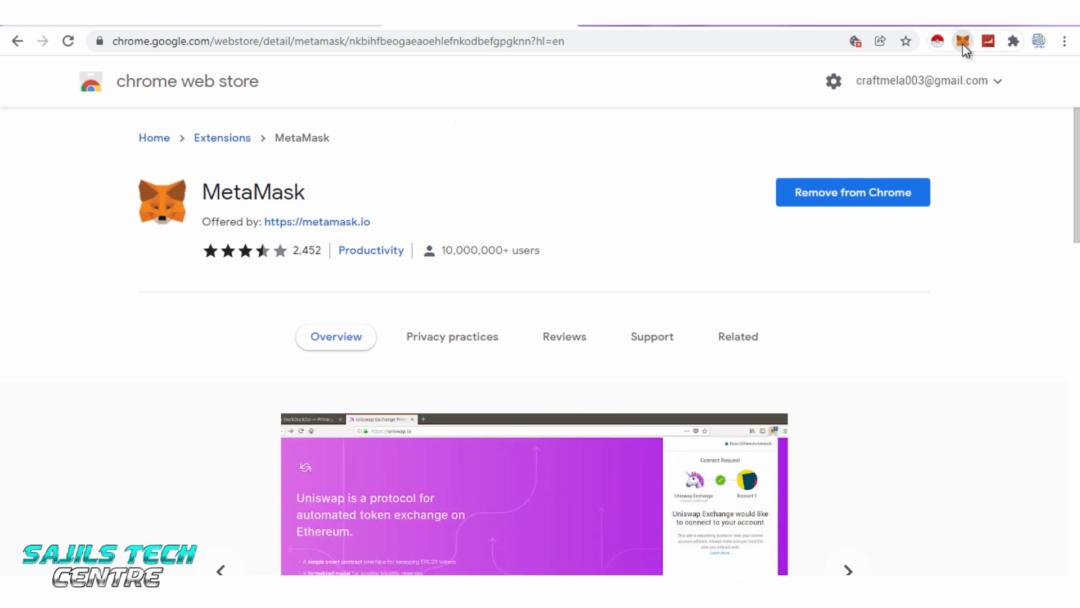
click(963, 44)
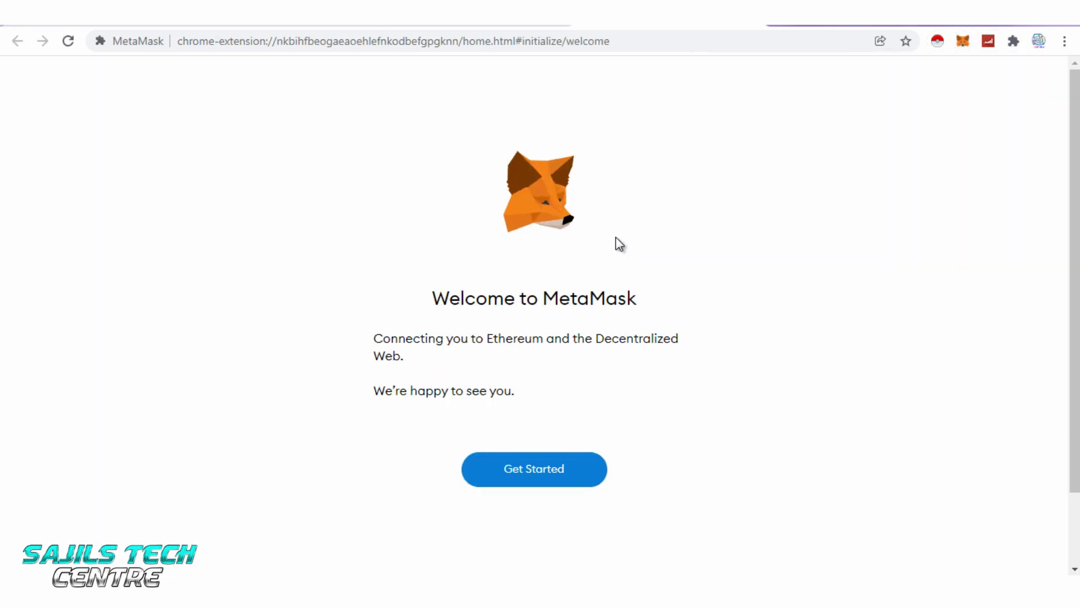
Start the MetaMask setup, choose to create a new wallet and agree to share usage data.
click(567, 473)
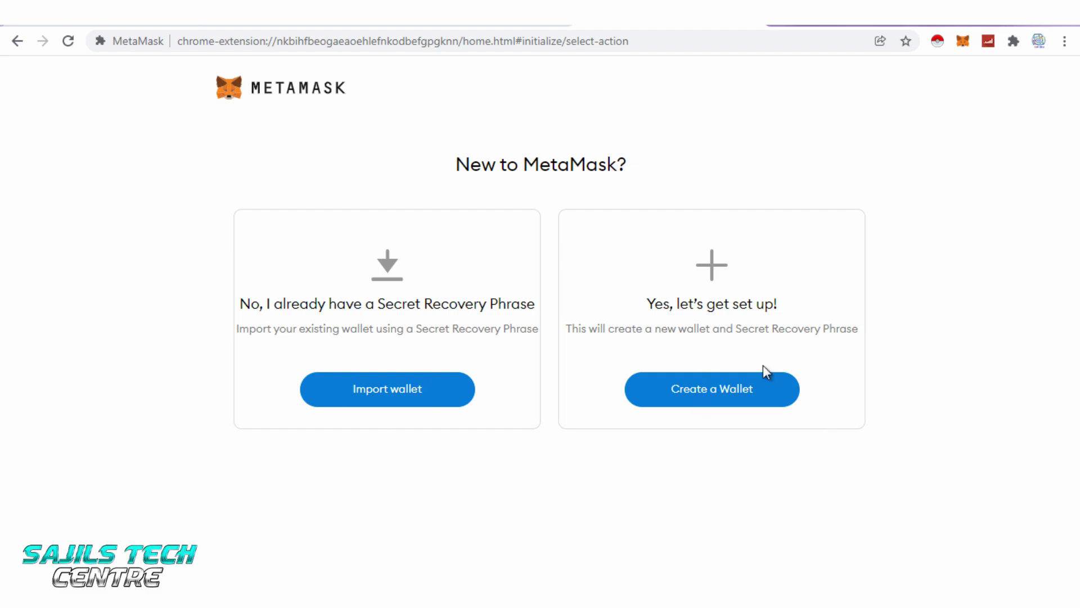
click(711, 392)
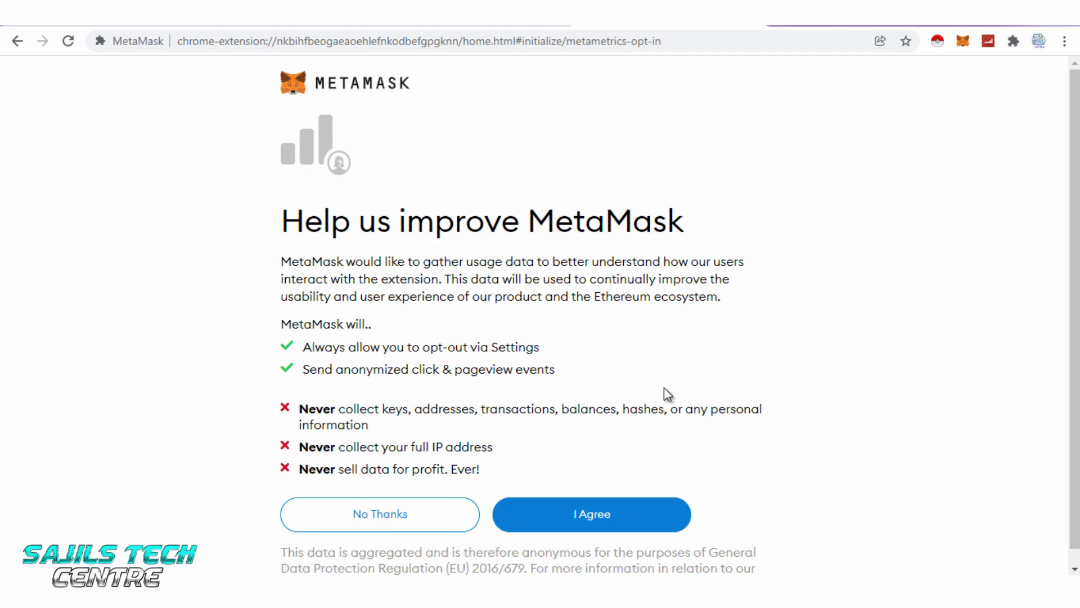
scroll(664, 390, down, 2)
click(579, 510)
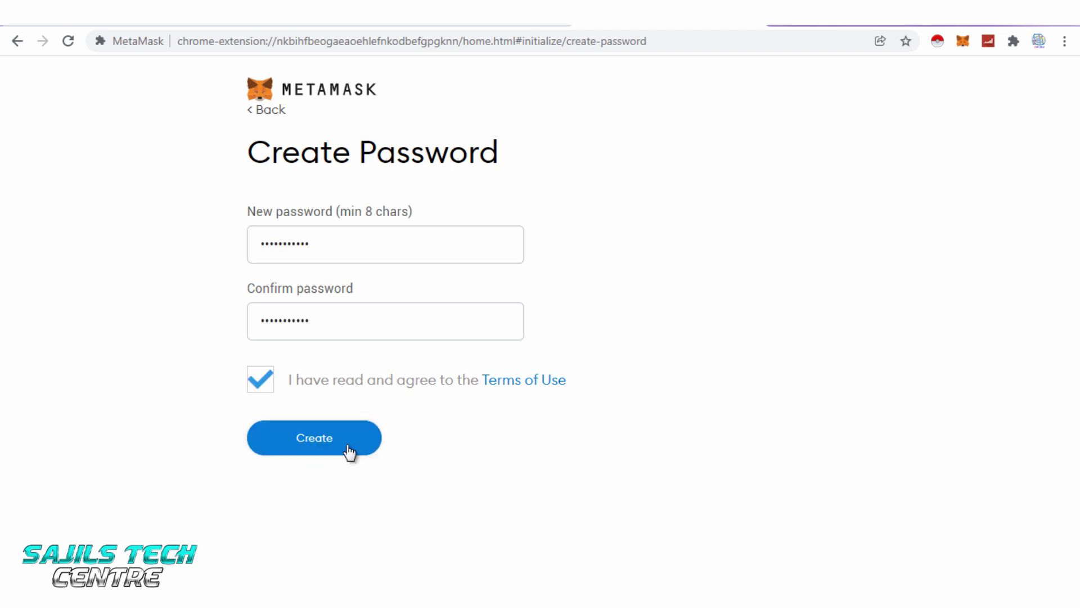
Create the wallet password, with the new and confirm password fields filled in and the Terms of Use accepted.
click(347, 447)
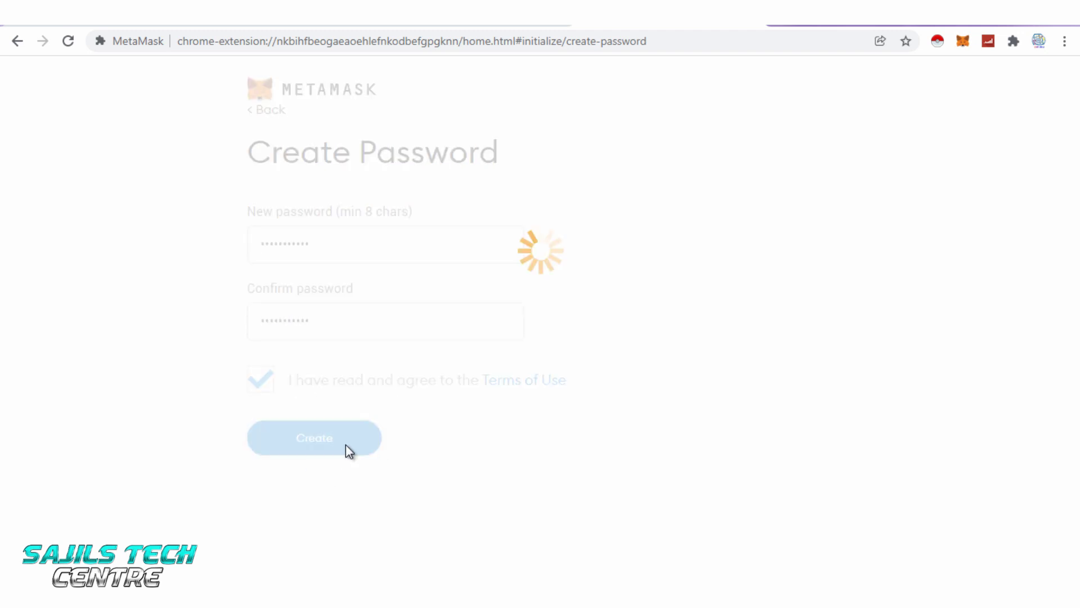
click(253, 367)
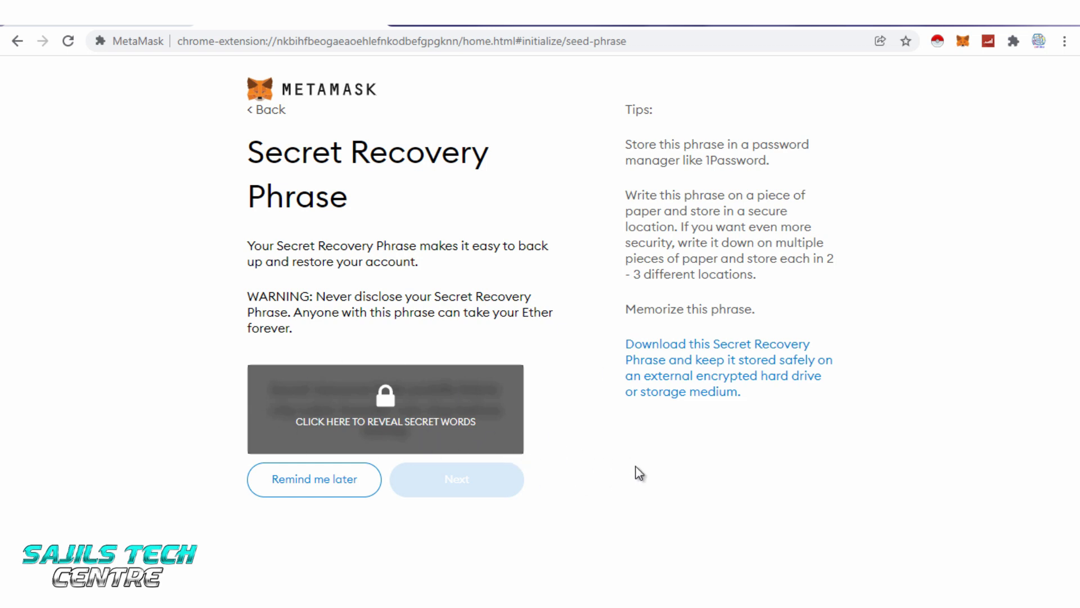
Reveal the Secret Recovery Phrase, confirm its words in order, and finish the wallet setup by dismissing the What's new notice.
click(484, 436)
click(477, 481)
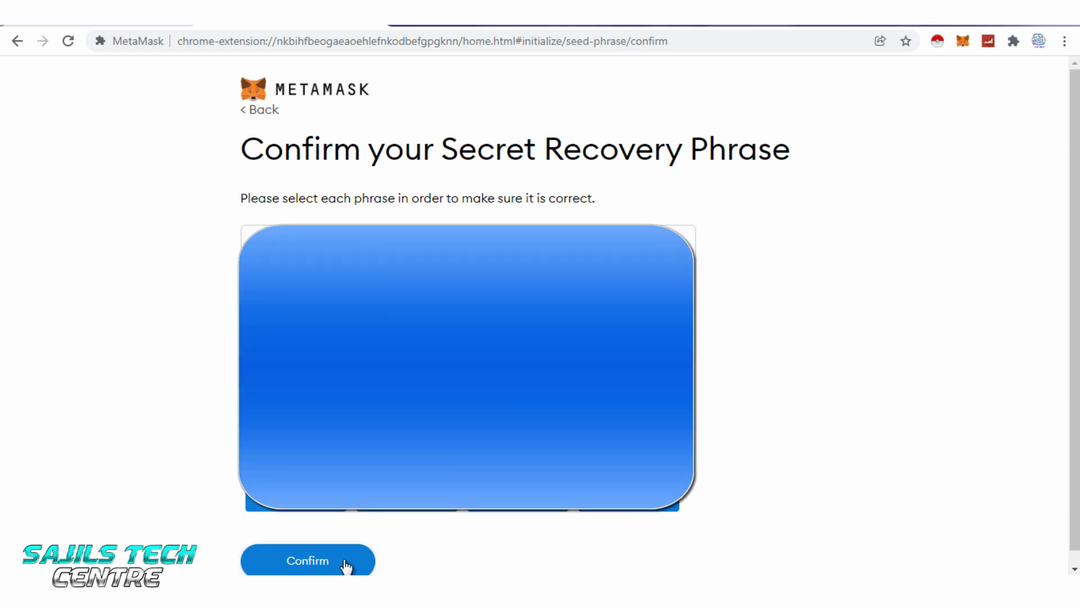
click(344, 564)
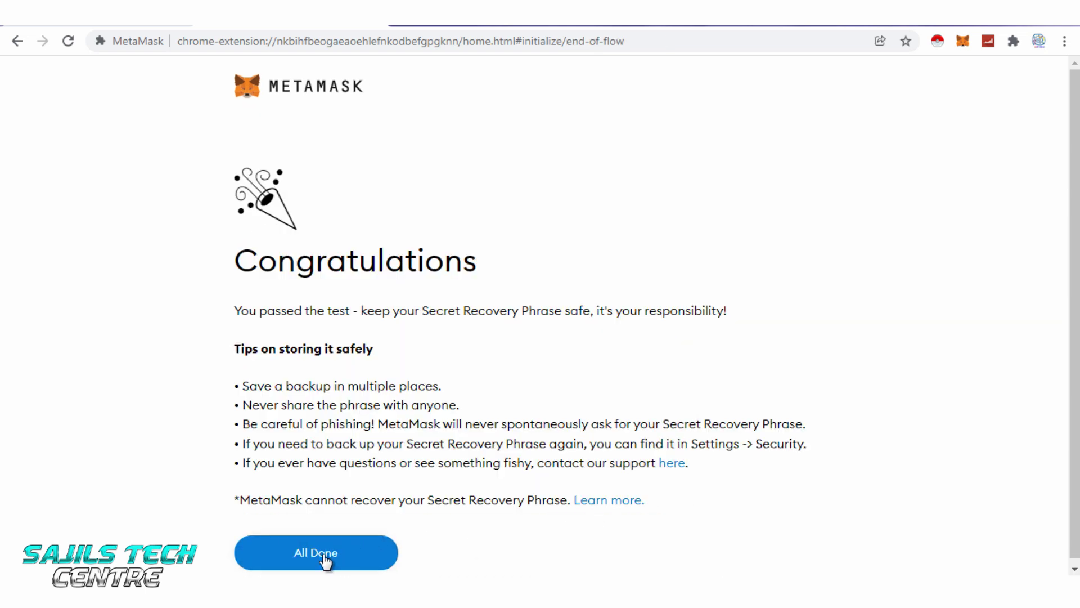
click(325, 558)
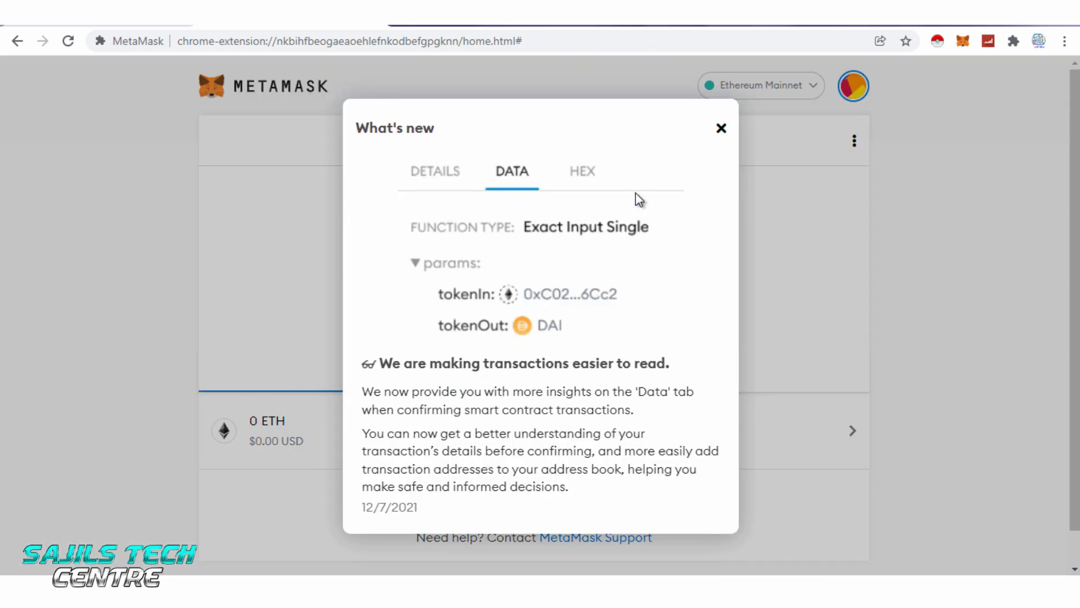
click(721, 128)
click(557, 427)
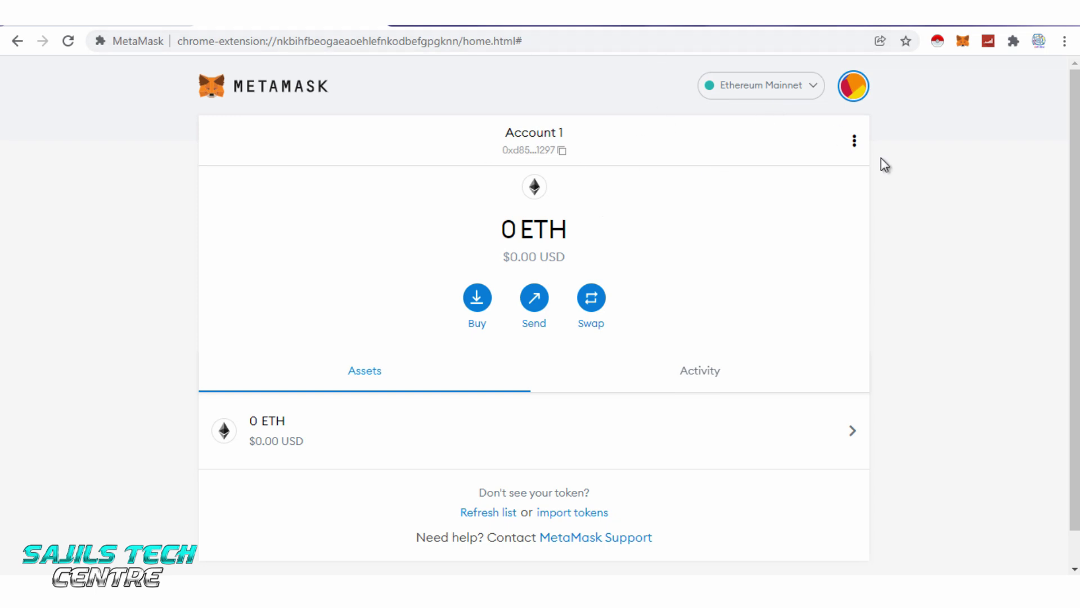
Start adding a custom network in MetaMask and name it Smart Chain, copied from the Mainnet parameters in the Binance Academy article.
click(764, 90)
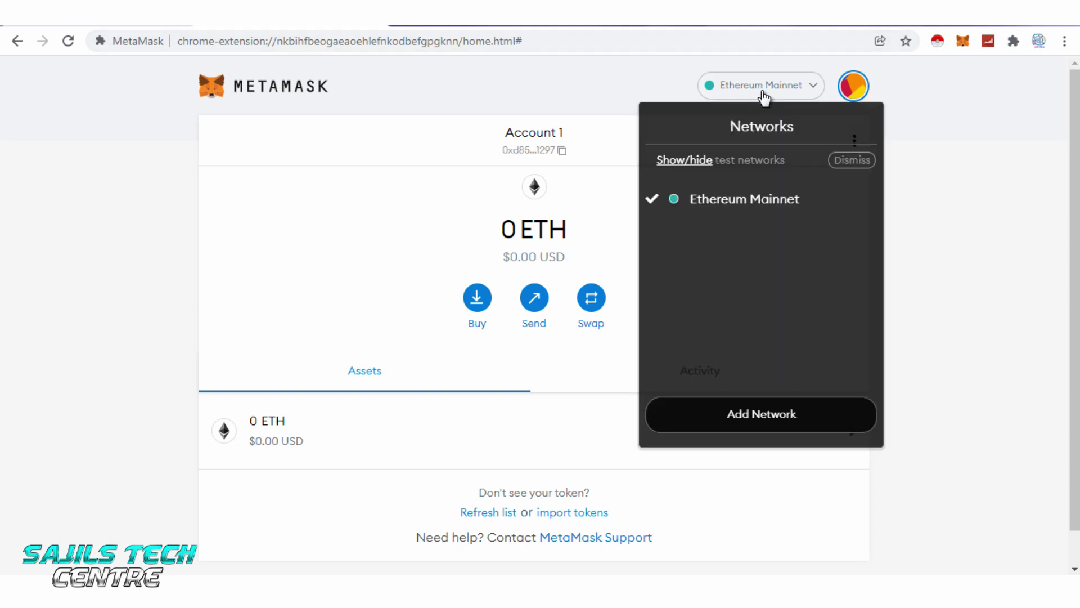
click(755, 420)
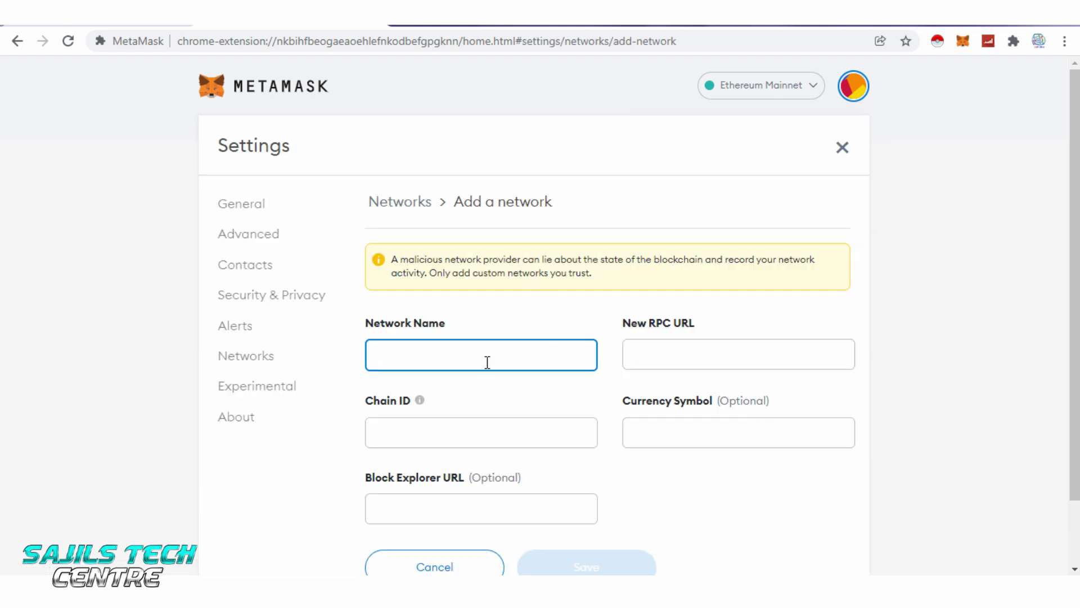
scroll(487, 362, down, 2)
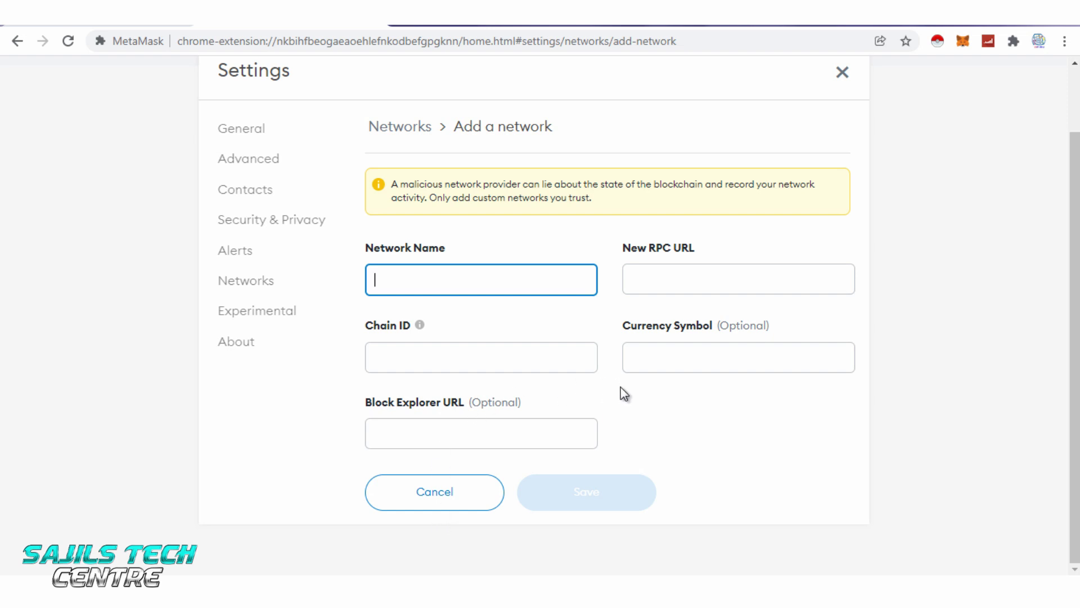
click(478, 15)
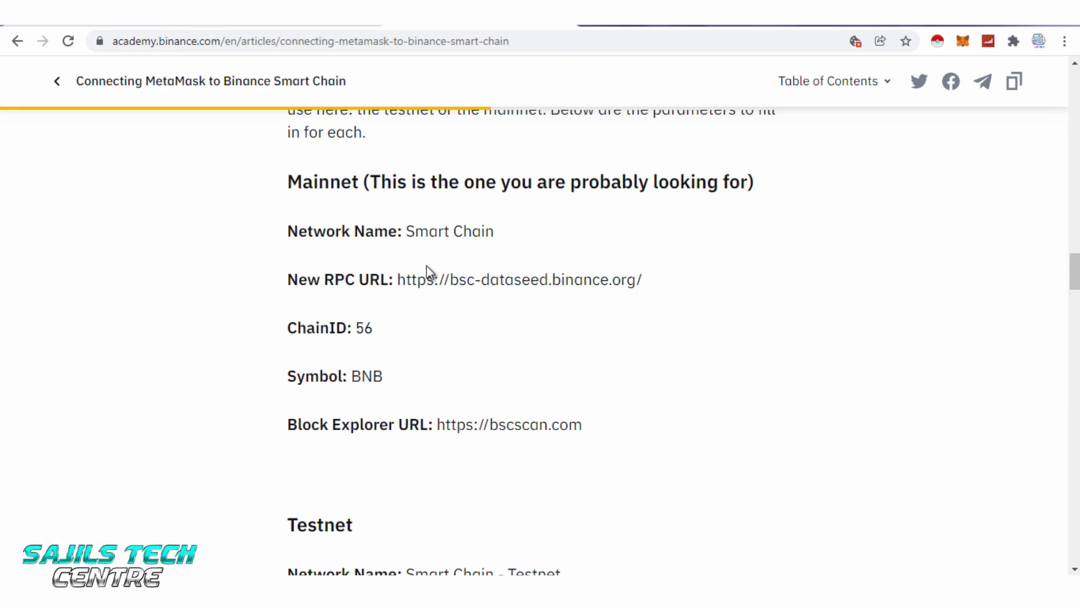
drag(498, 231, 405, 231)
right_click(425, 228)
click(445, 240)
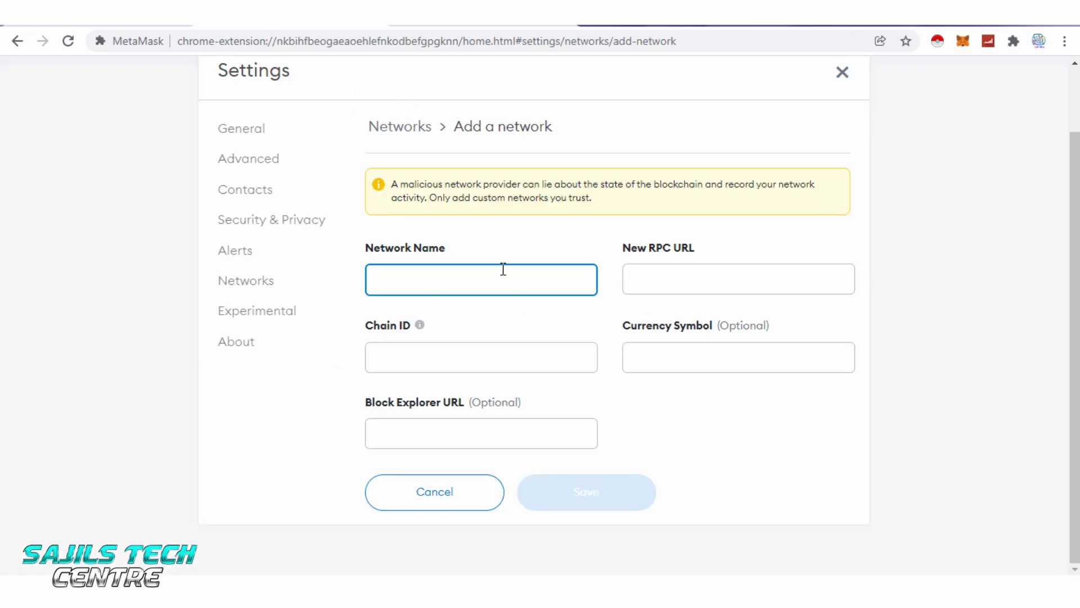
right_click(501, 269)
click(541, 365)
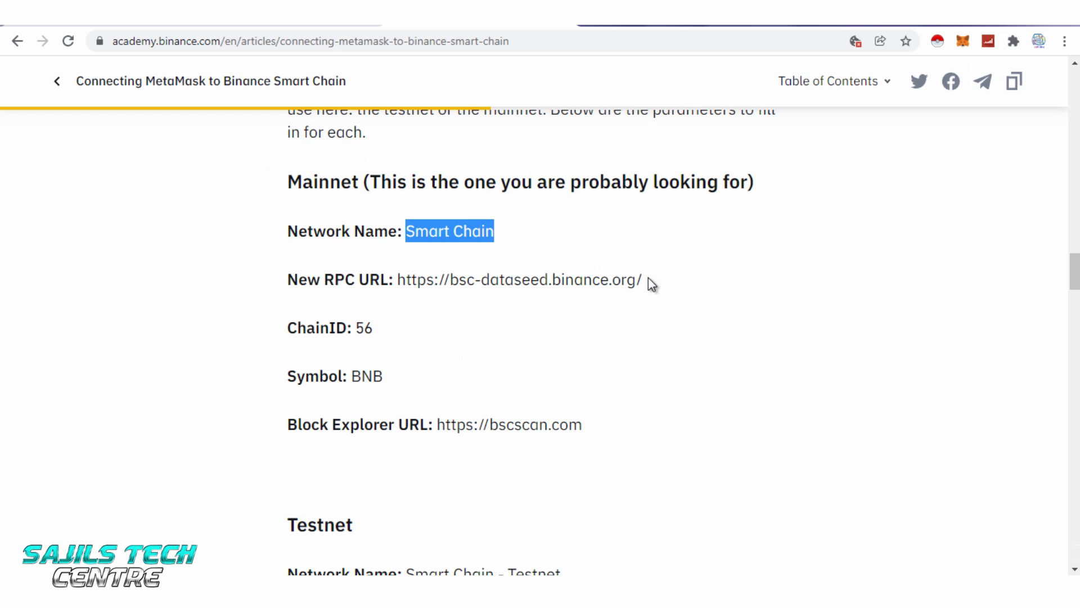
drag(648, 279, 396, 279)
right_click(404, 280)
click(430, 291)
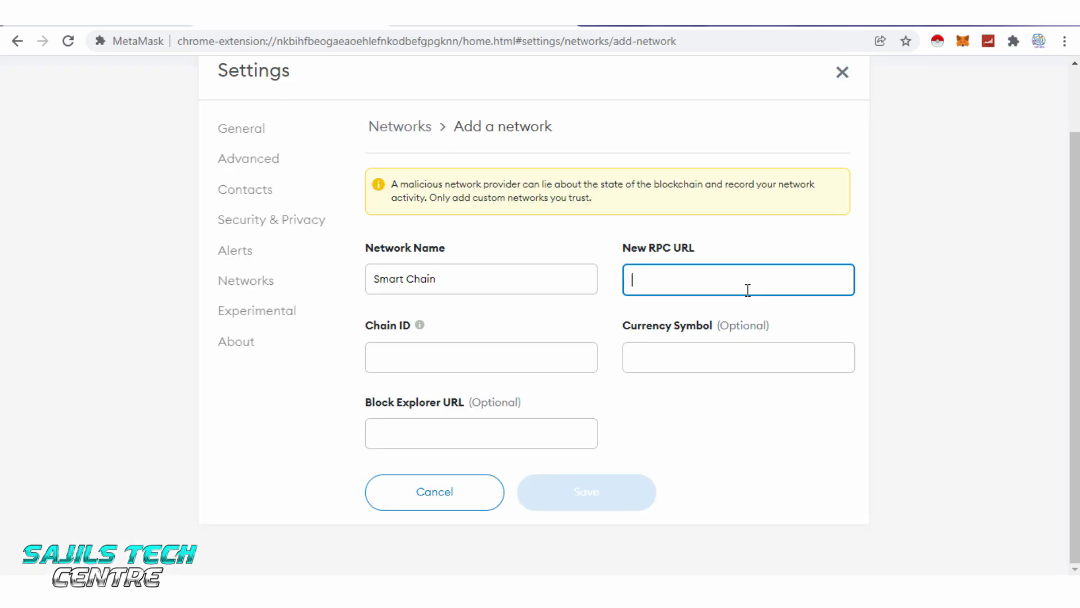
right_click(747, 289)
click(752, 386)
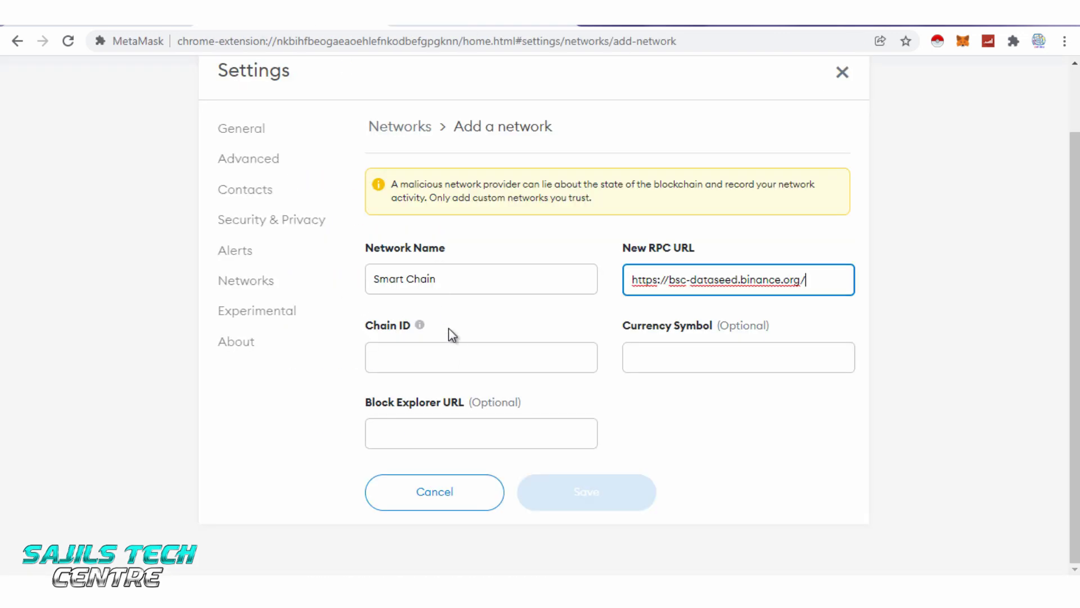
Set the network's Chain ID to 56 and its currency symbol to BNB.
click(457, 356)
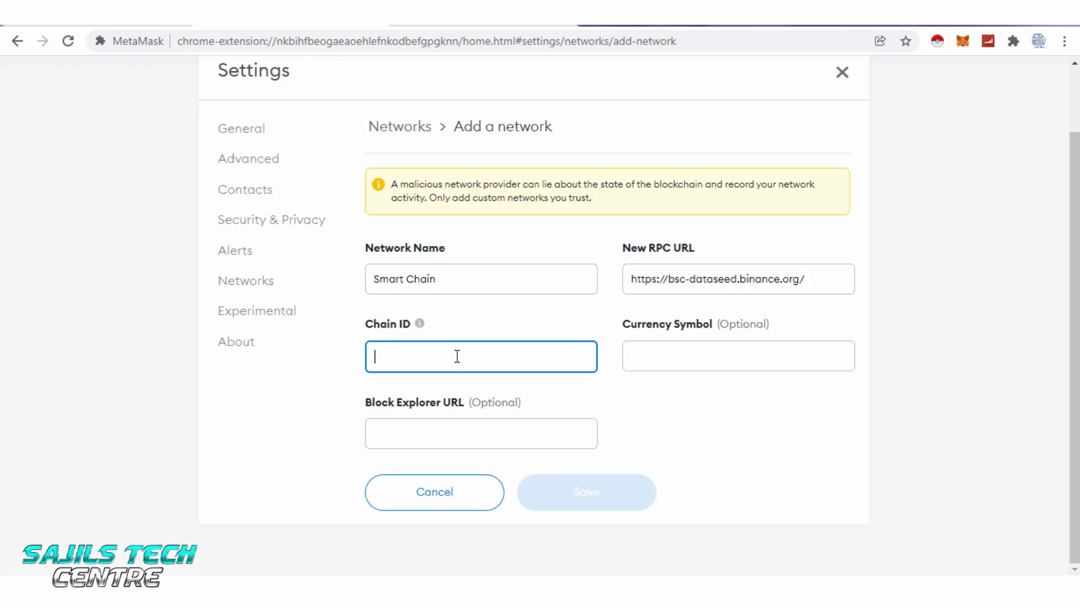
text(56)
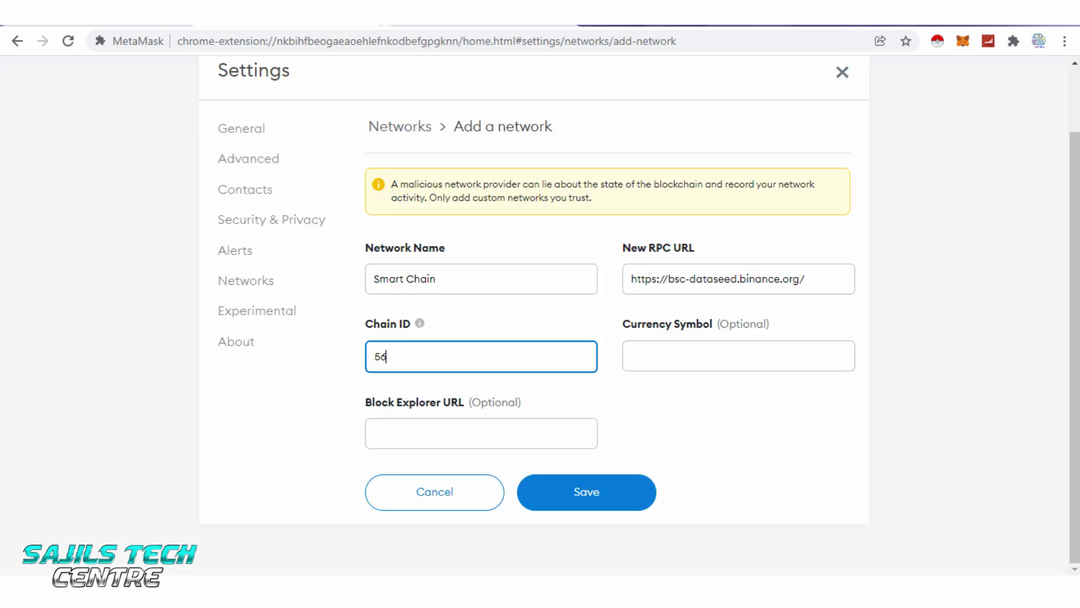
click(740, 357)
text(BNB)
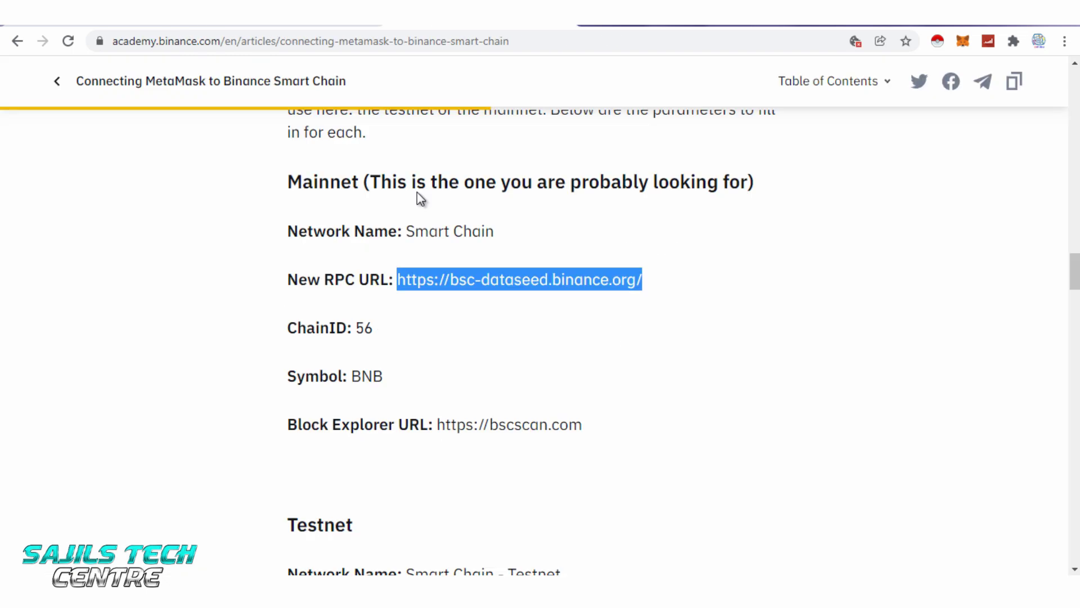
drag(581, 425, 439, 425)
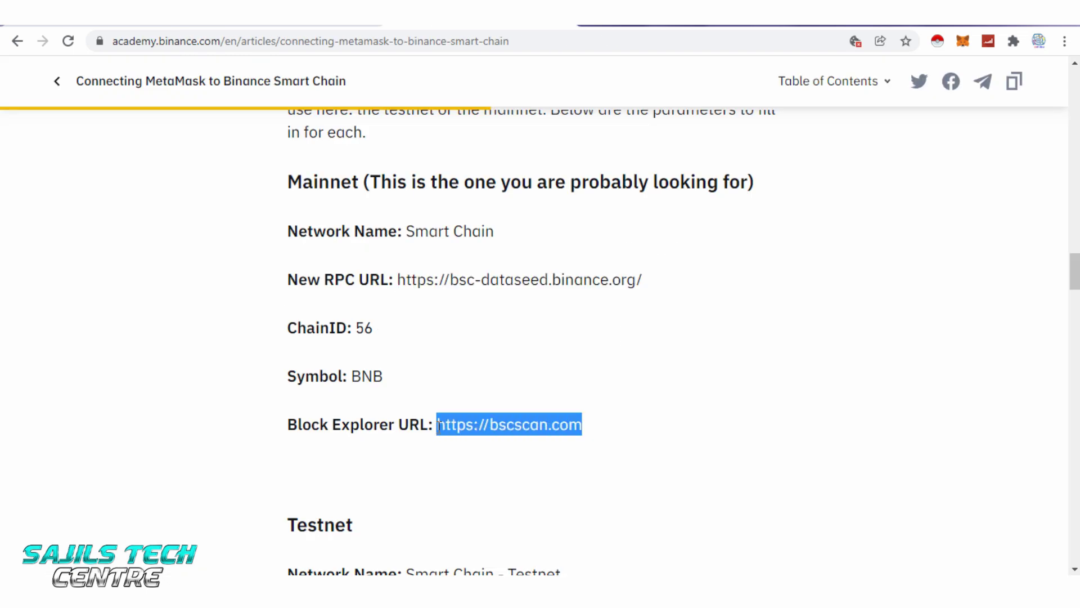
right_click(457, 426)
click(473, 435)
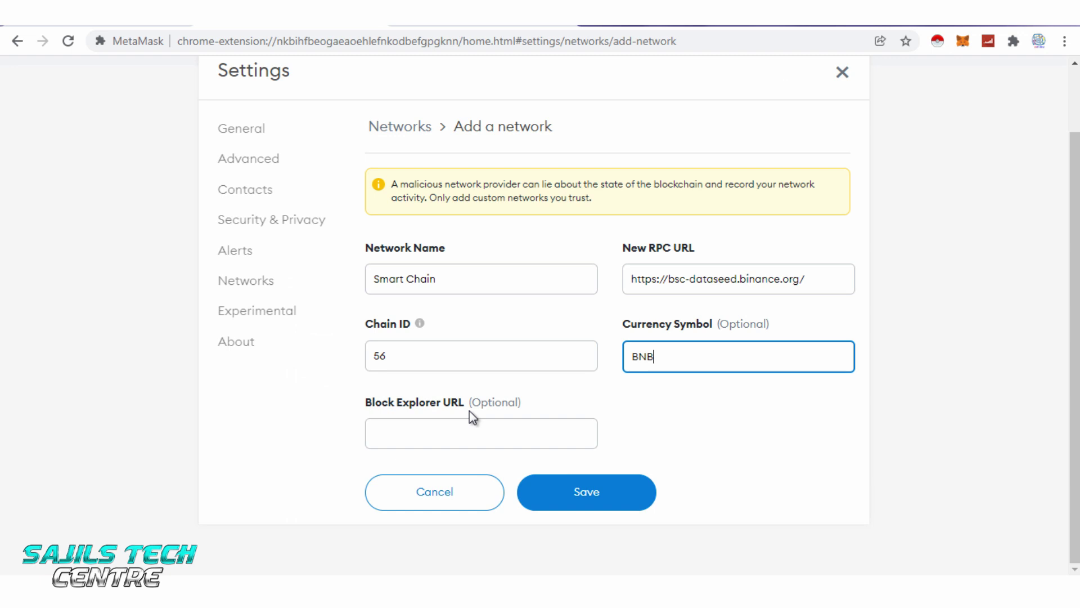
click(468, 432)
right_click(468, 432)
click(522, 311)
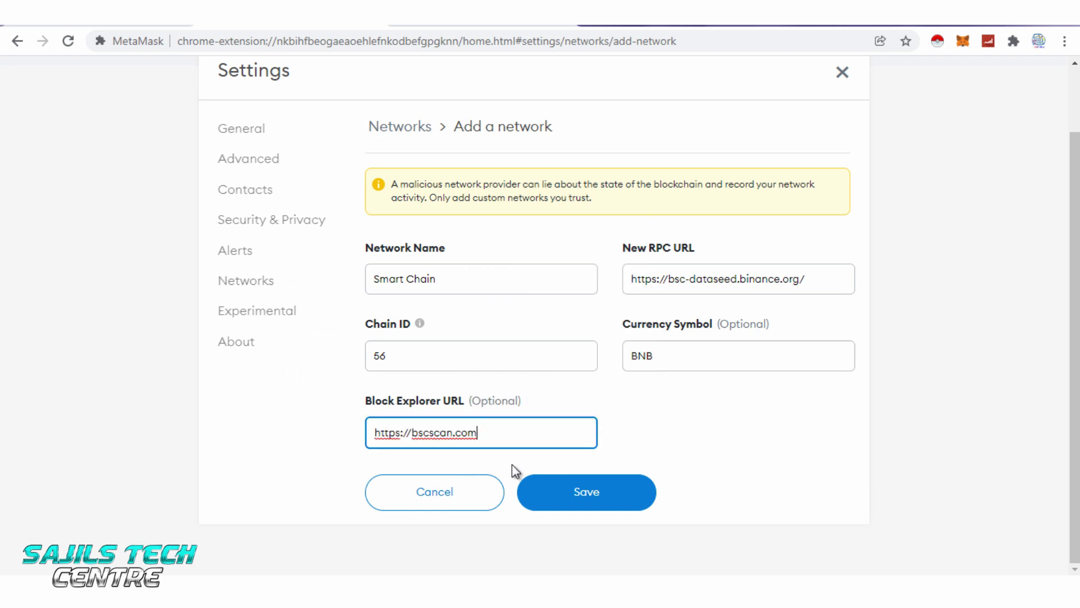
click(608, 492)
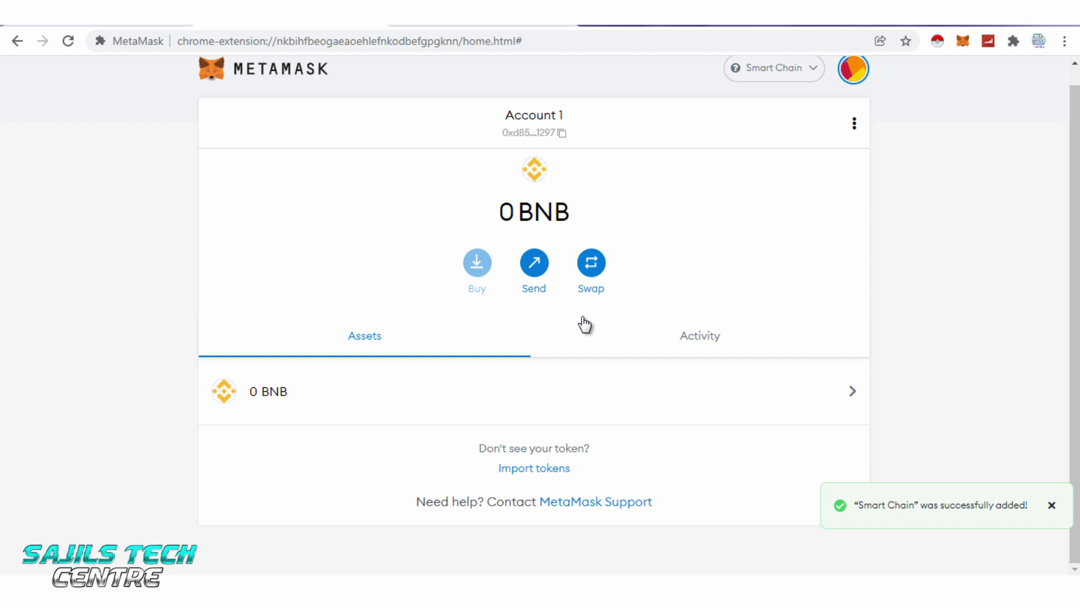
Switch the wallet back to Ethereum Mainnet and look through the account options and the network list.
click(307, 395)
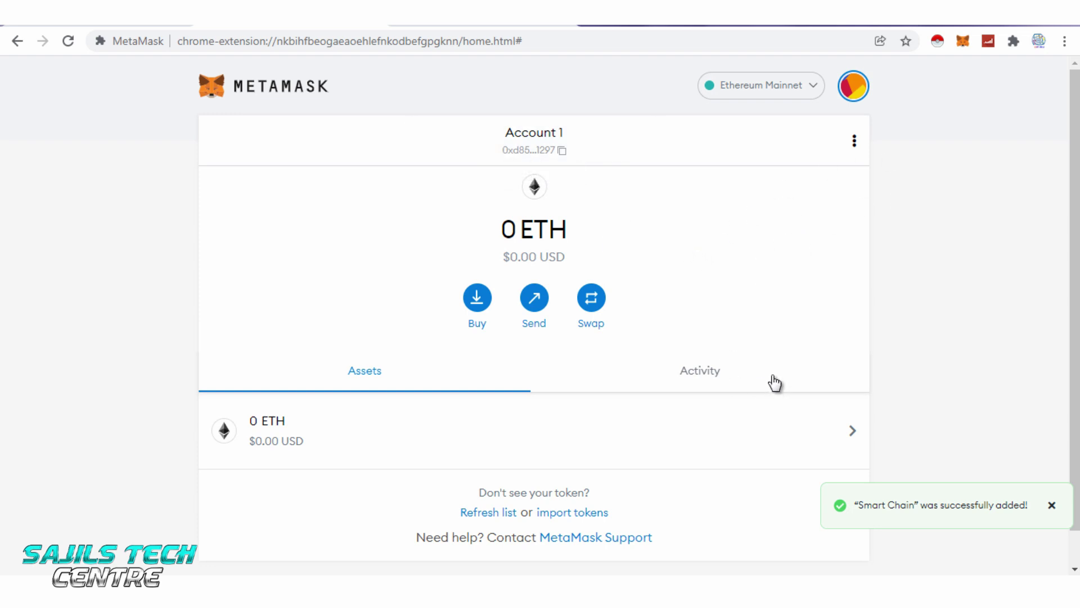
click(854, 142)
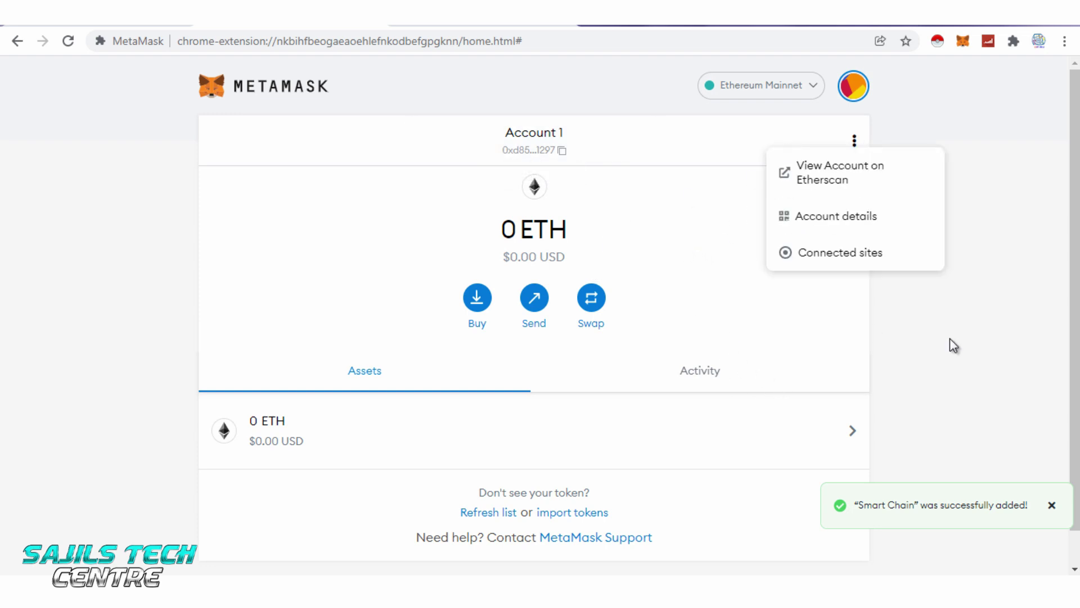
click(1029, 343)
click(752, 94)
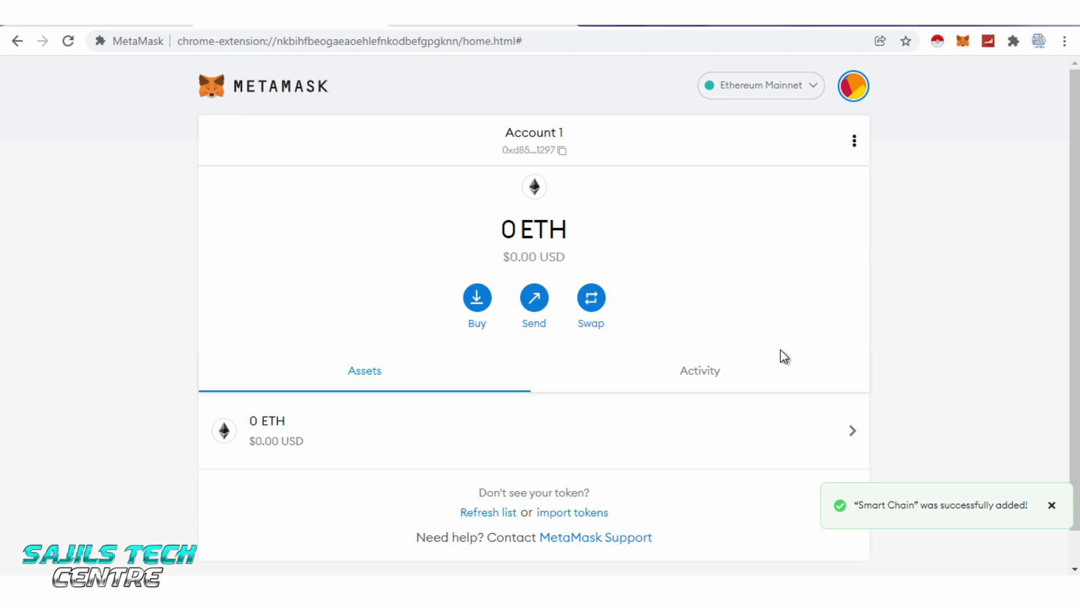
Search the importable tokens on Ethereum Mainnet for SHI, review the results, and clear the search before closing the token import.
scroll(784, 356, down, 1)
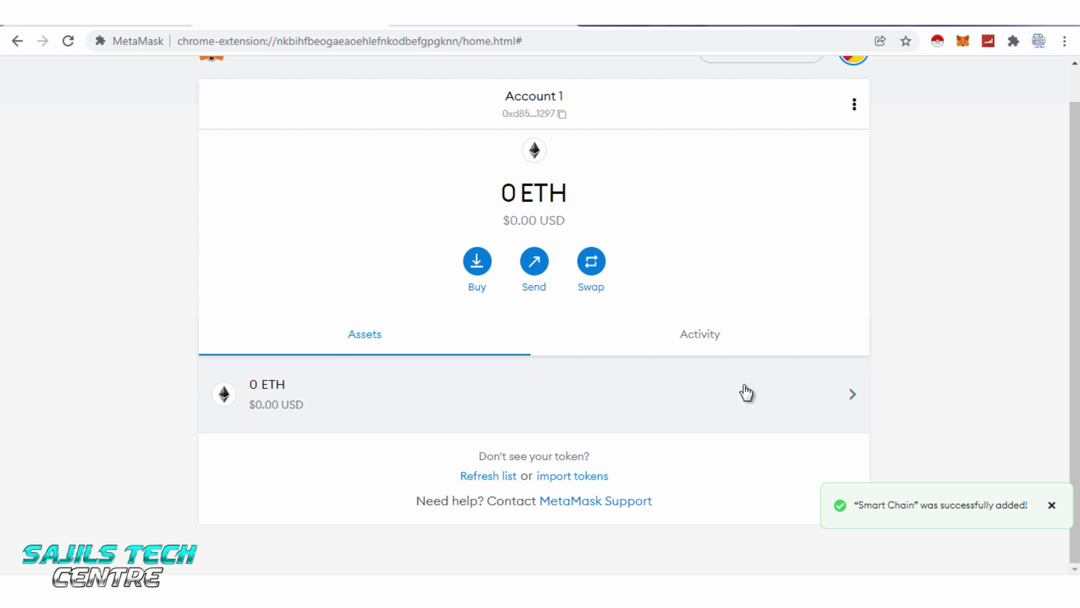
click(579, 476)
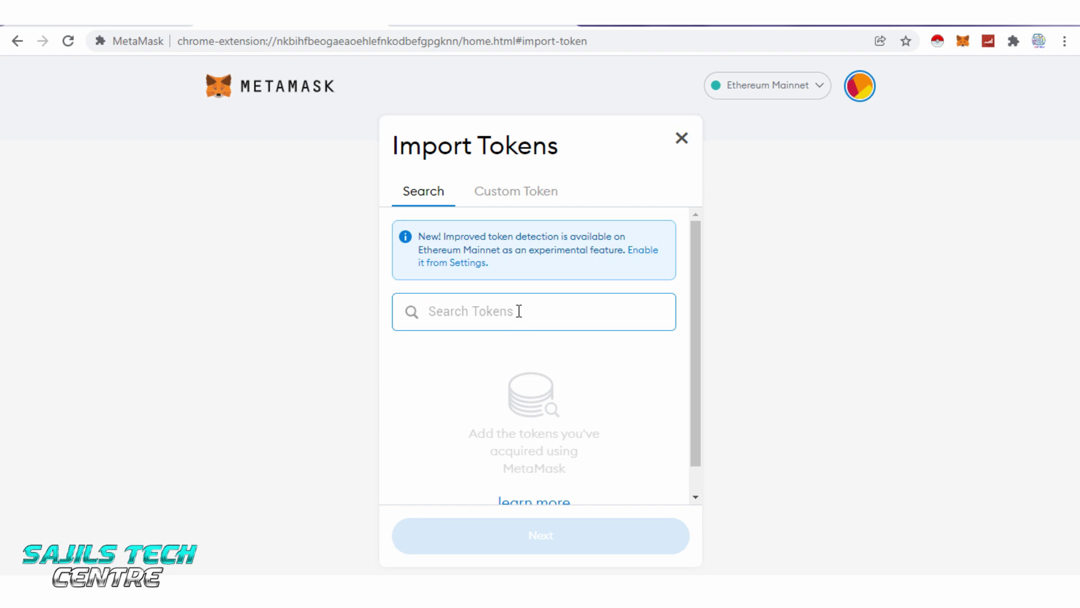
text(SHIB)
key(BackSpace)
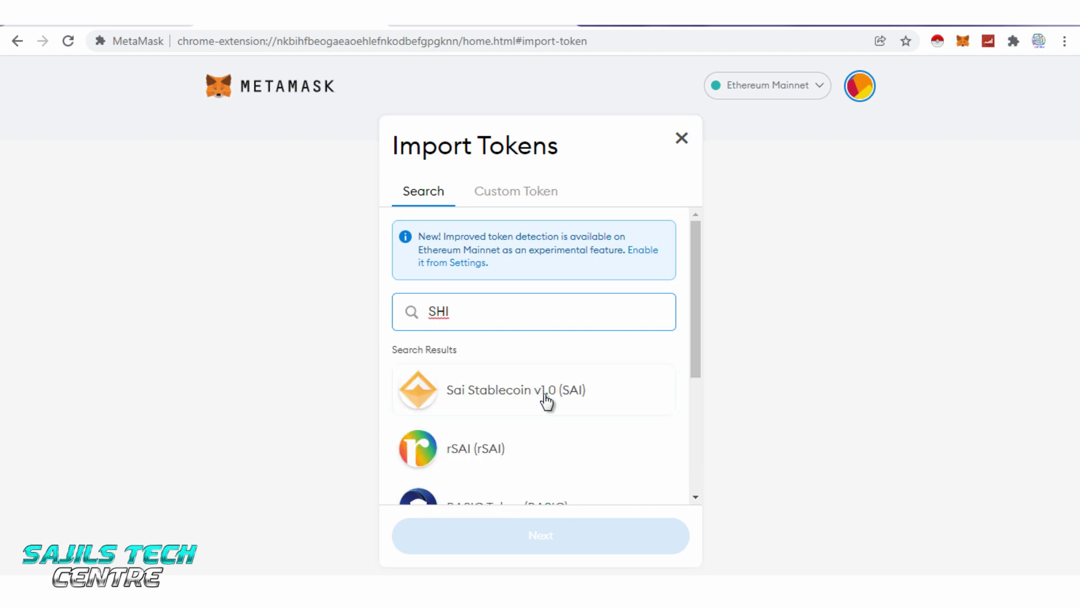
scroll(546, 400, down, 4)
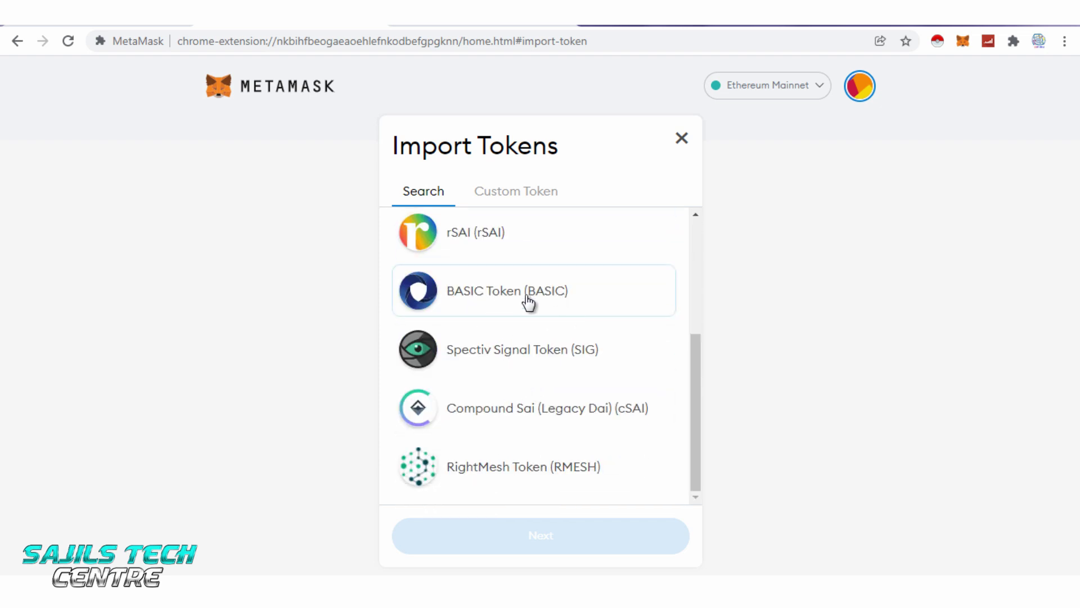
scroll(560, 355, up, 4)
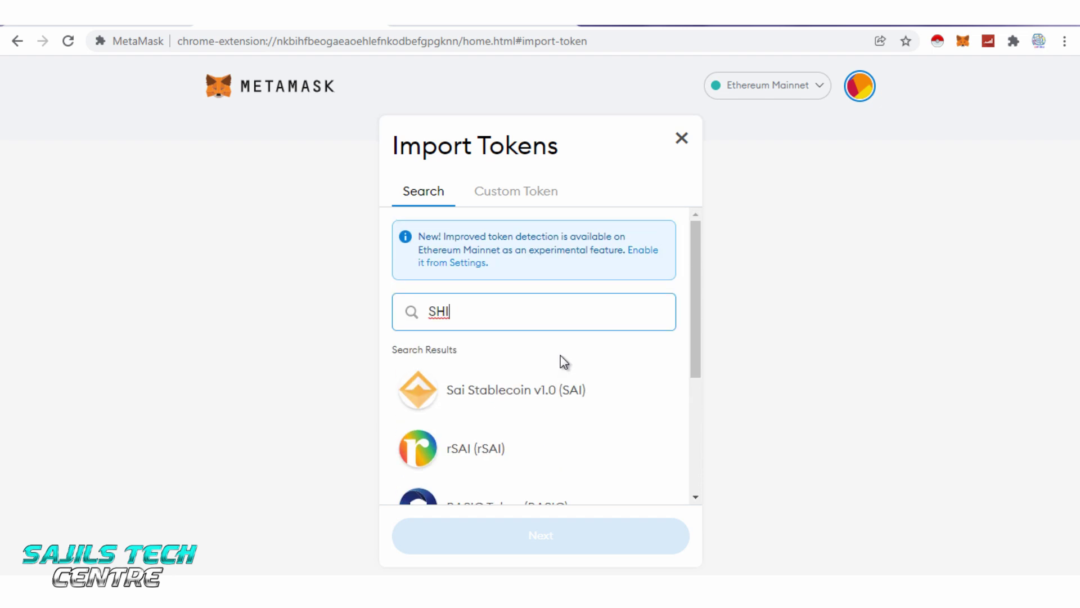
click(781, 306)
click(474, 312)
double_click(474, 313)
key(BackSpace)
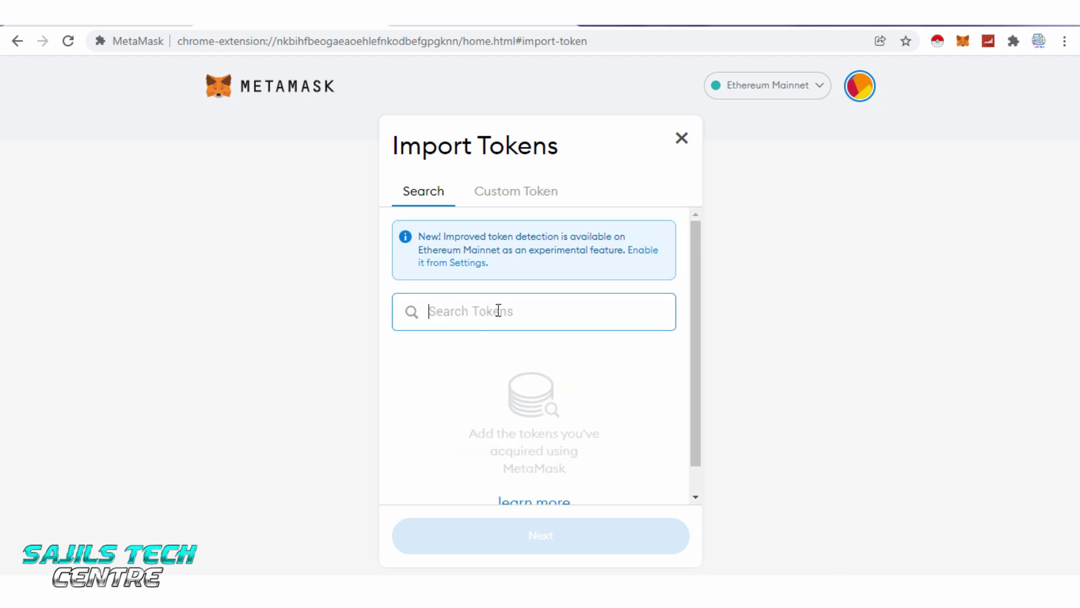
click(682, 141)
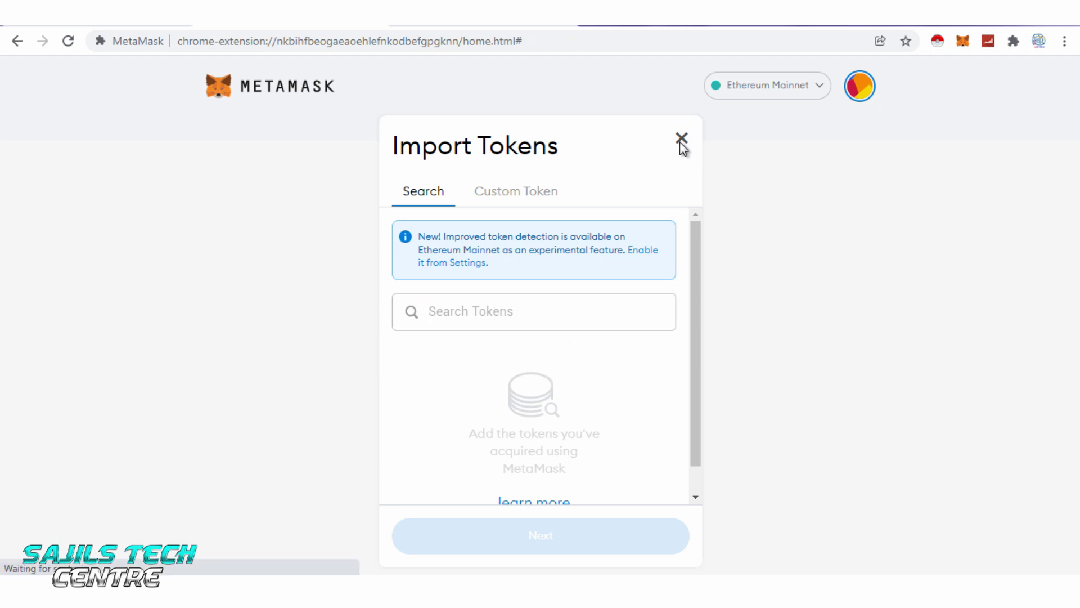
Switch the wallet to the Smart Chain network, view its custom token import form and close it.
click(748, 95)
click(714, 242)
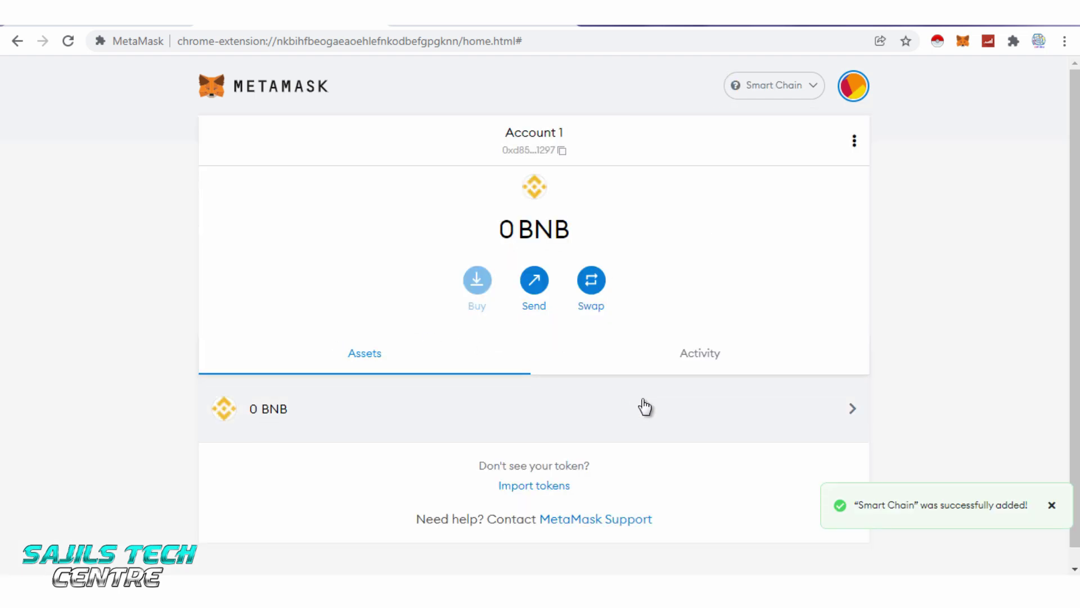
click(525, 486)
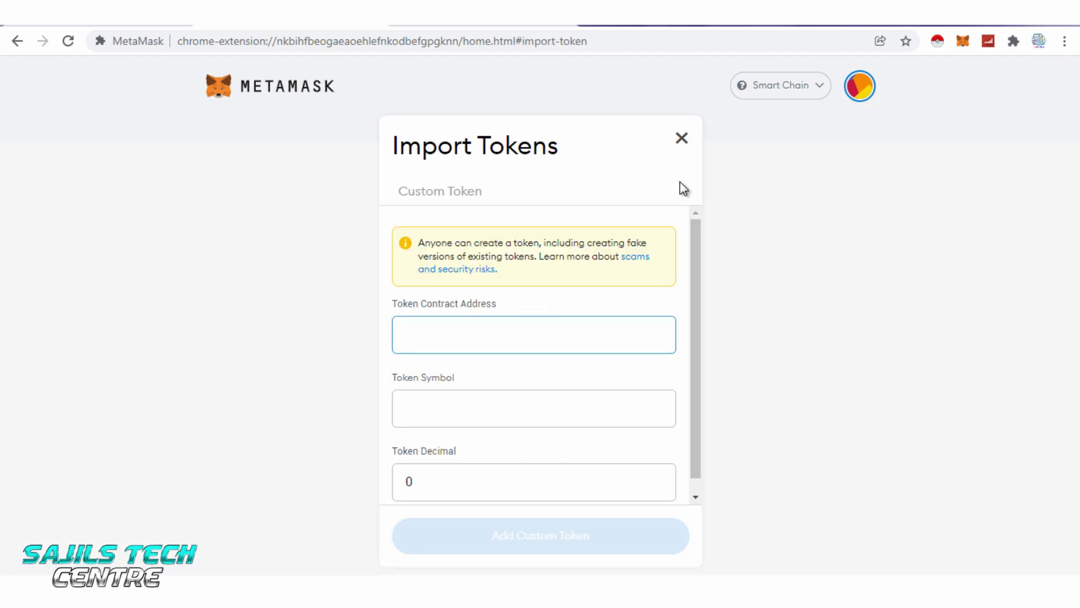
click(682, 138)
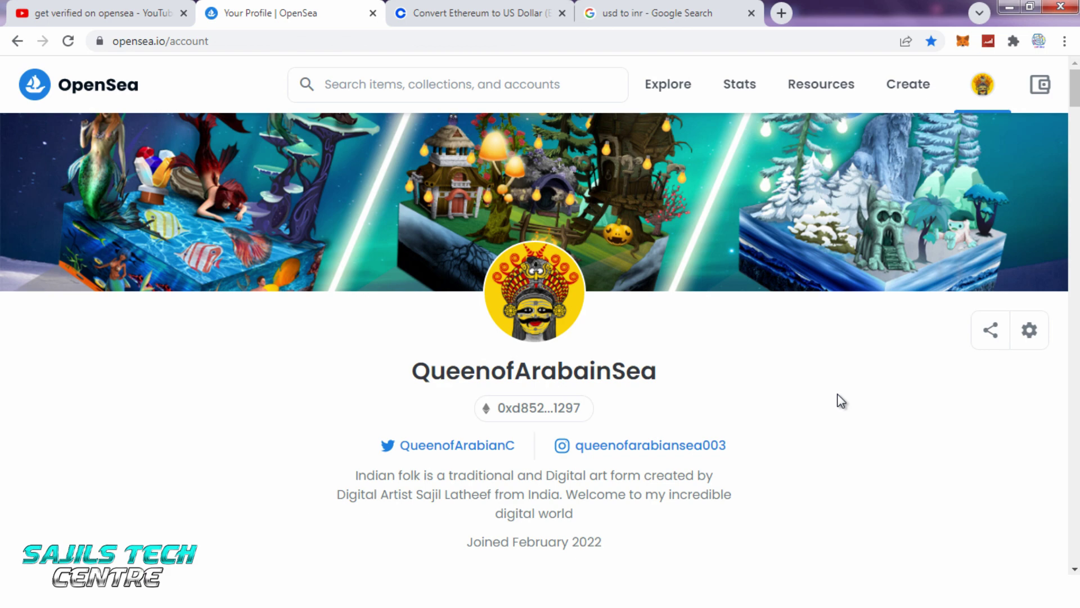
Browse the NFT items listed on the OpenSea profile page.
scroll(841, 403, down, 10)
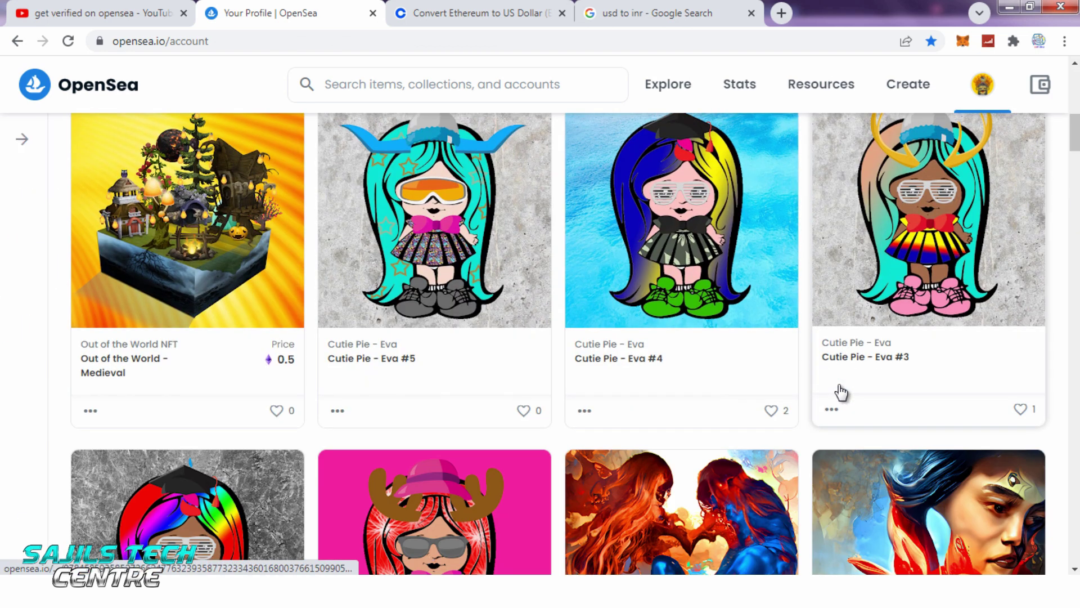
drag(1076, 135, 1075, 360)
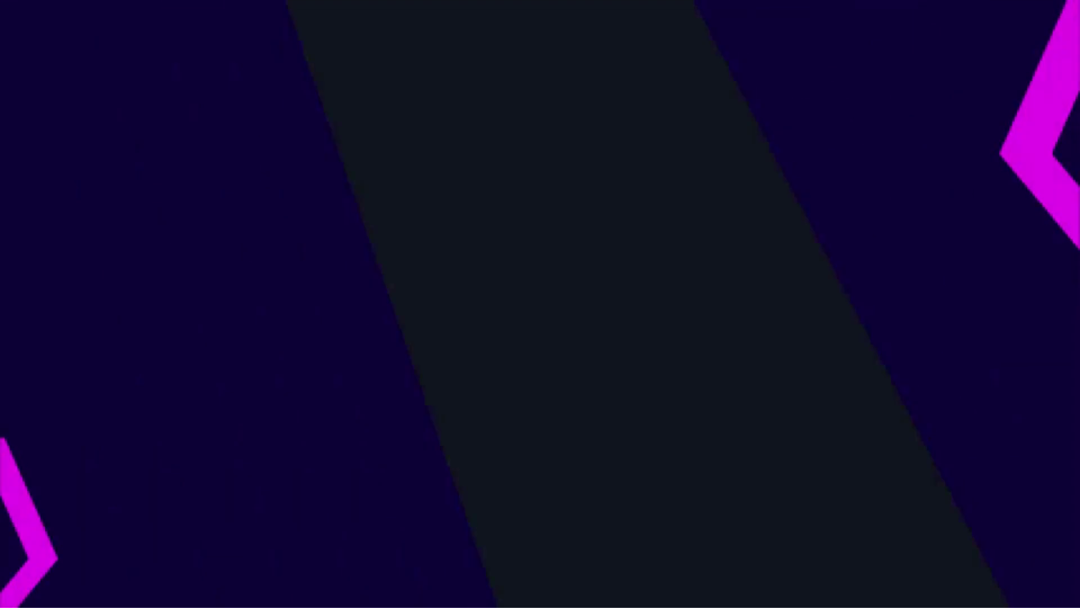